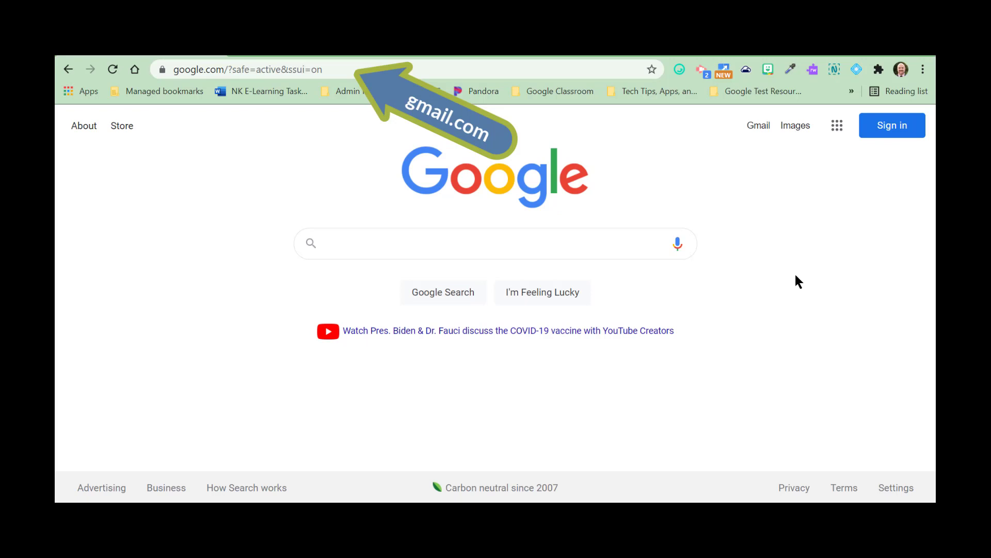
Step: Load gmail.com directly by its address and return to the Google home page
left_click(338, 68)
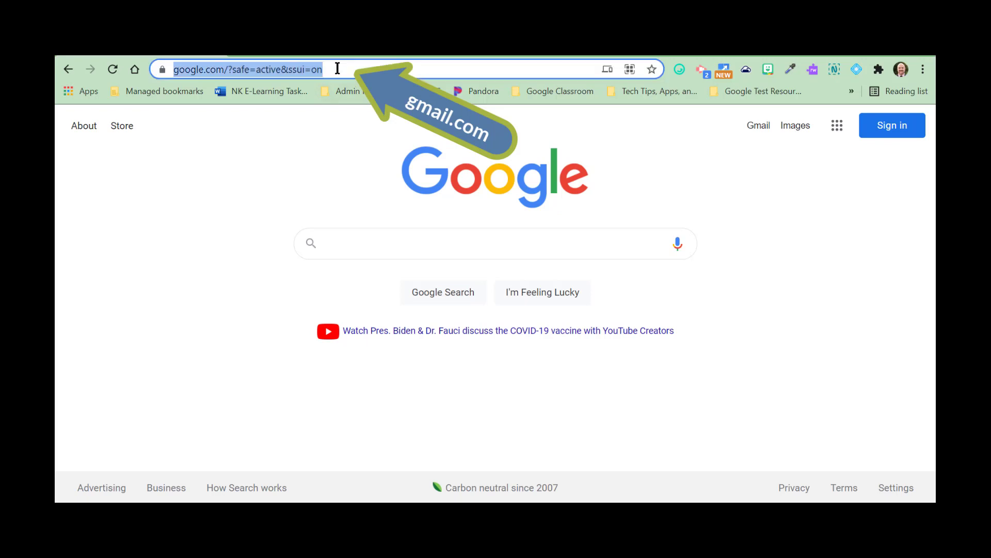
type("gmail.com")
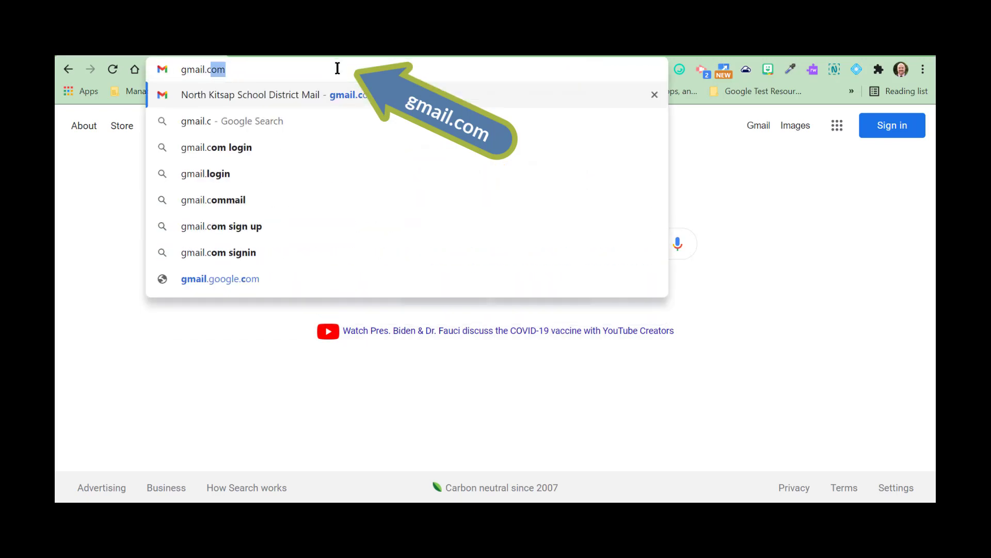
key("Return")
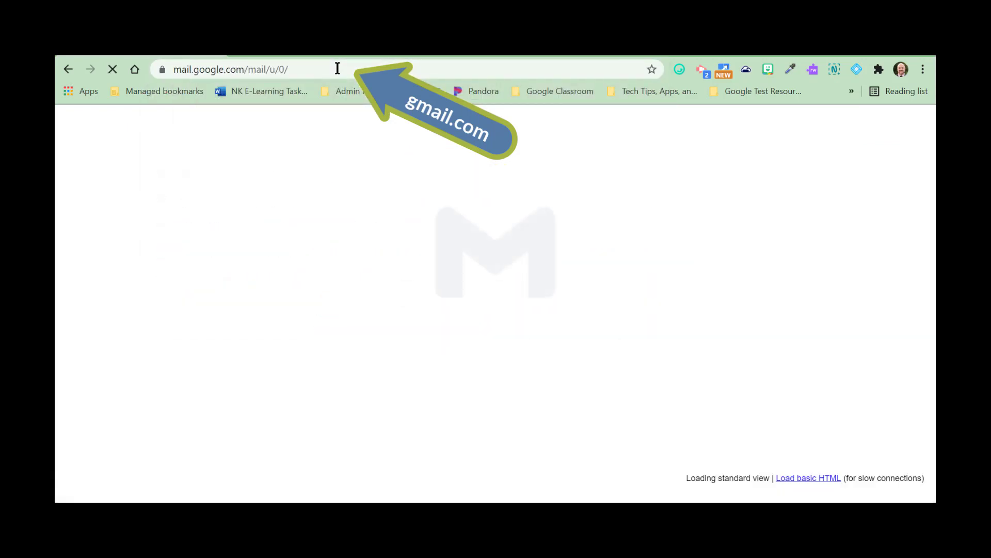
left_click(67, 69)
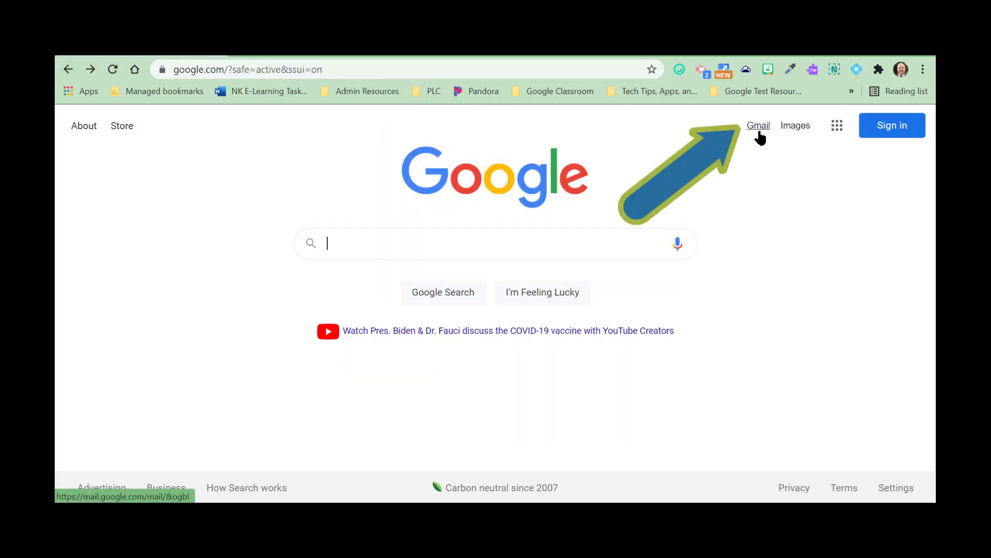
Step: Open Gmail from the Google apps offered on the Google home page
left_click(841, 132)
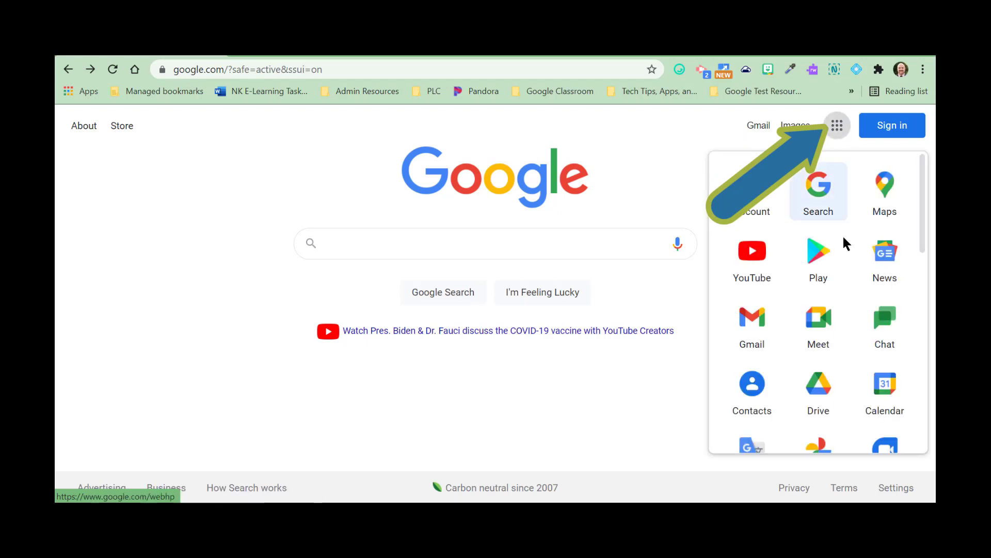
left_click(763, 328)
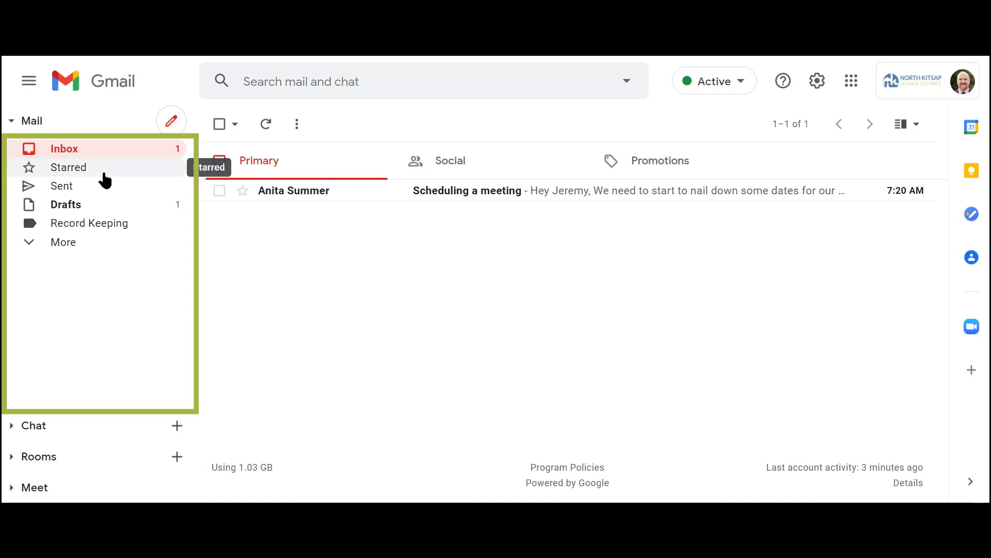
Step: Show the full list of mail folders and labels, and collapse and re-expand the main navigation
left_click(69, 249)
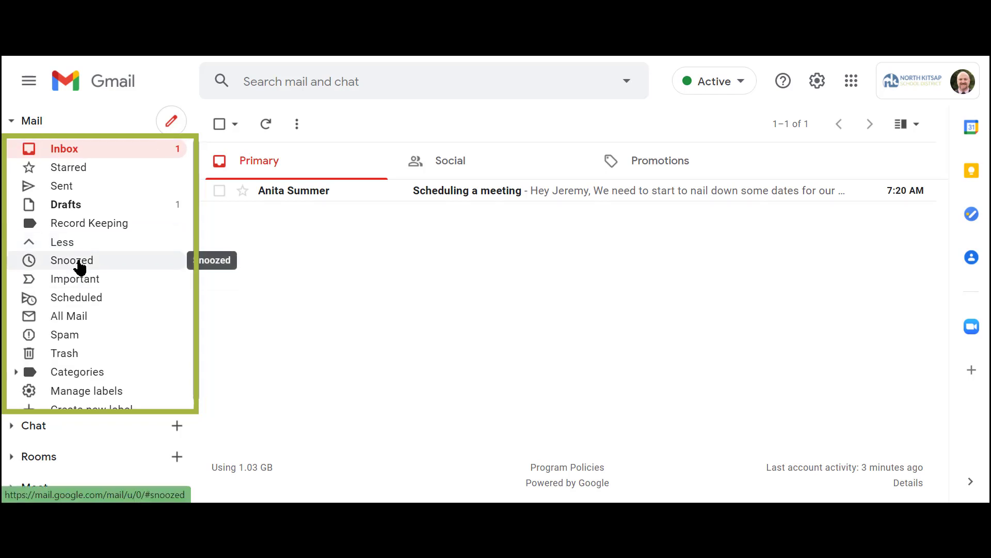
left_click(37, 86)
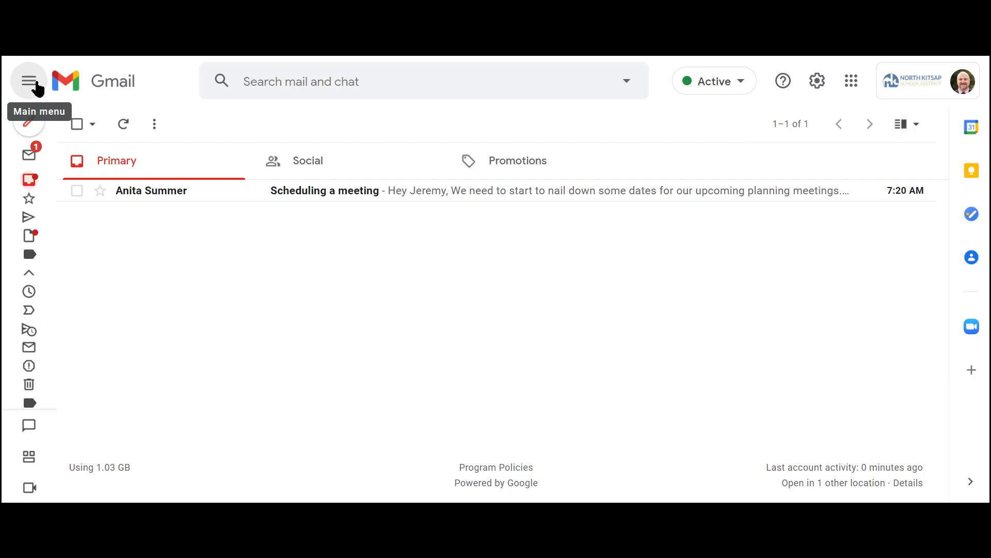
left_click(37, 87)
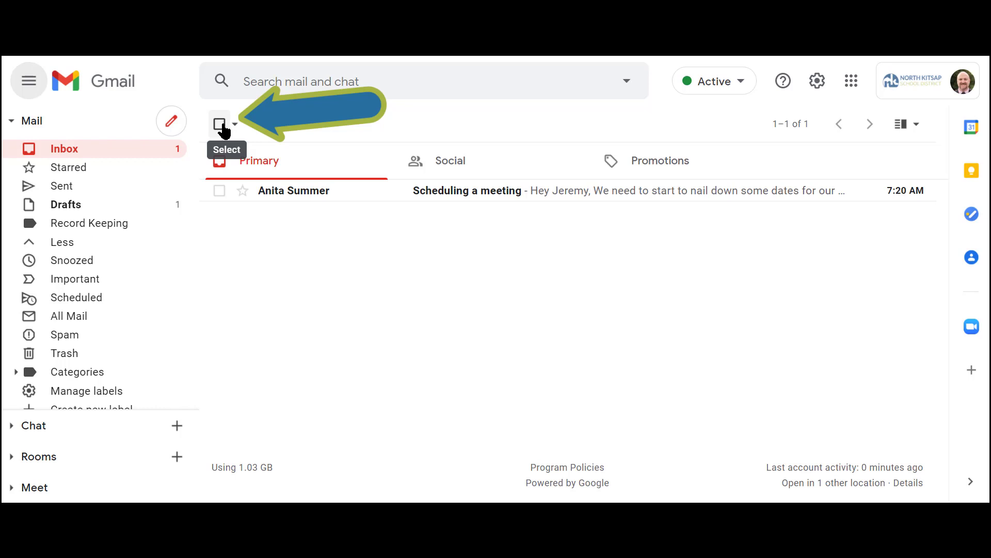
Step: Select all messages in the inbox and examine the move and label options available for them
left_click(221, 126)
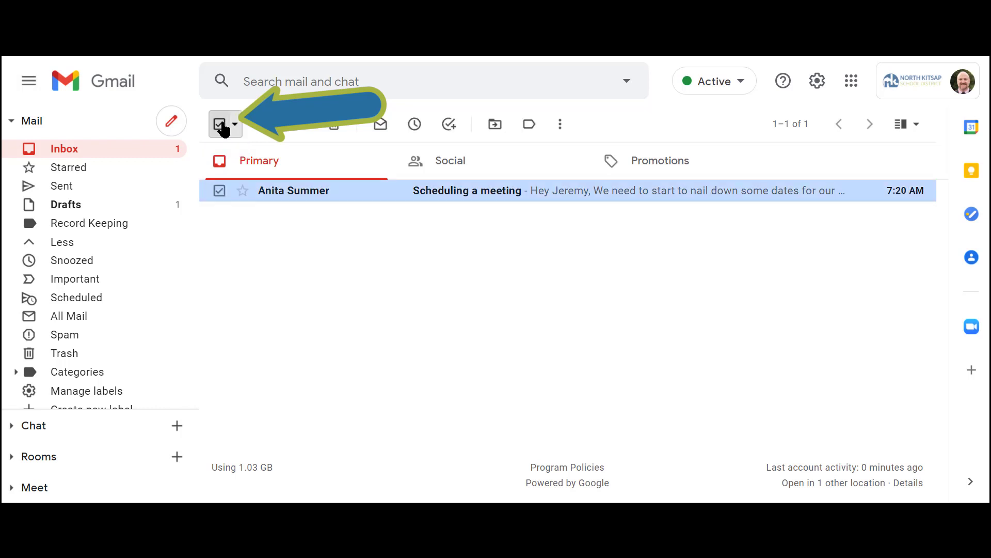
left_click(235, 125)
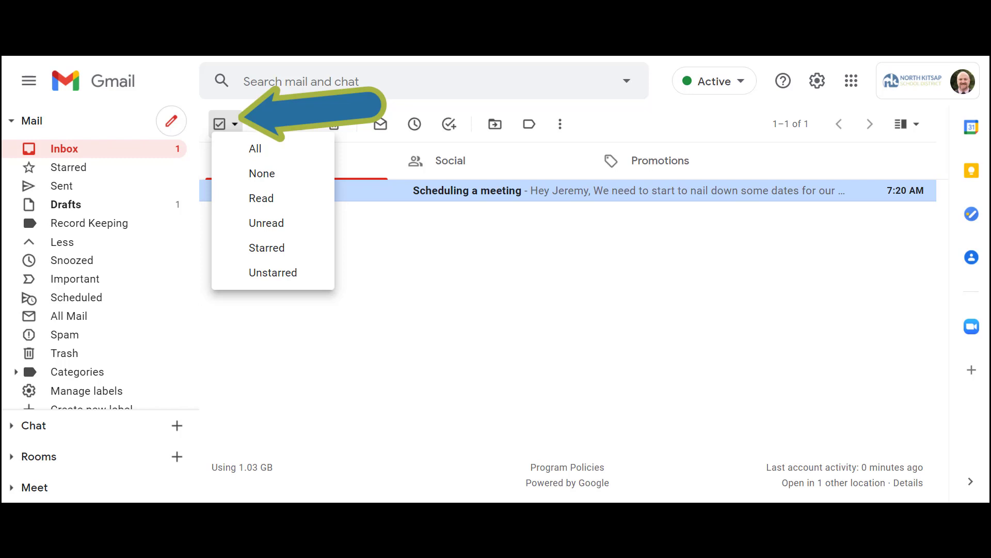
left_click(243, 147)
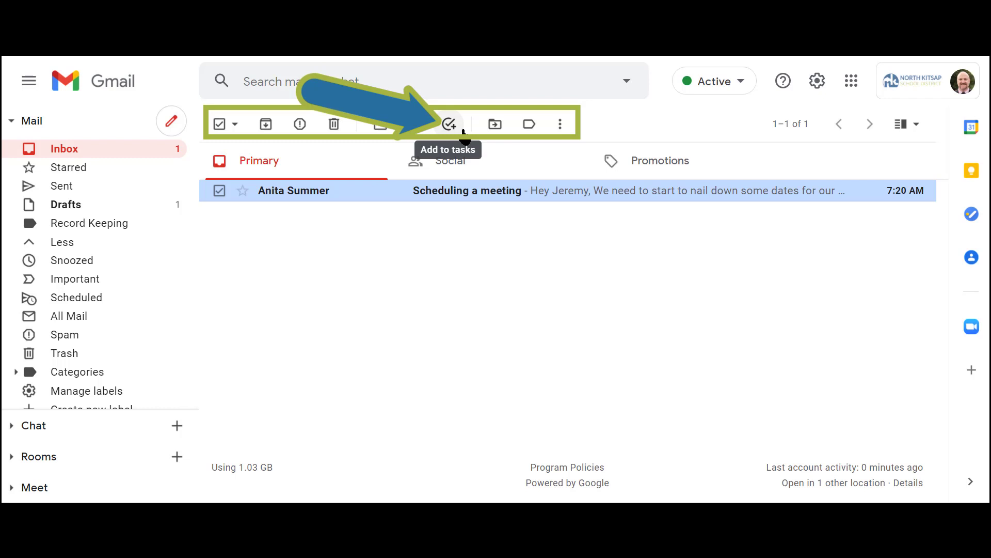
left_click(495, 126)
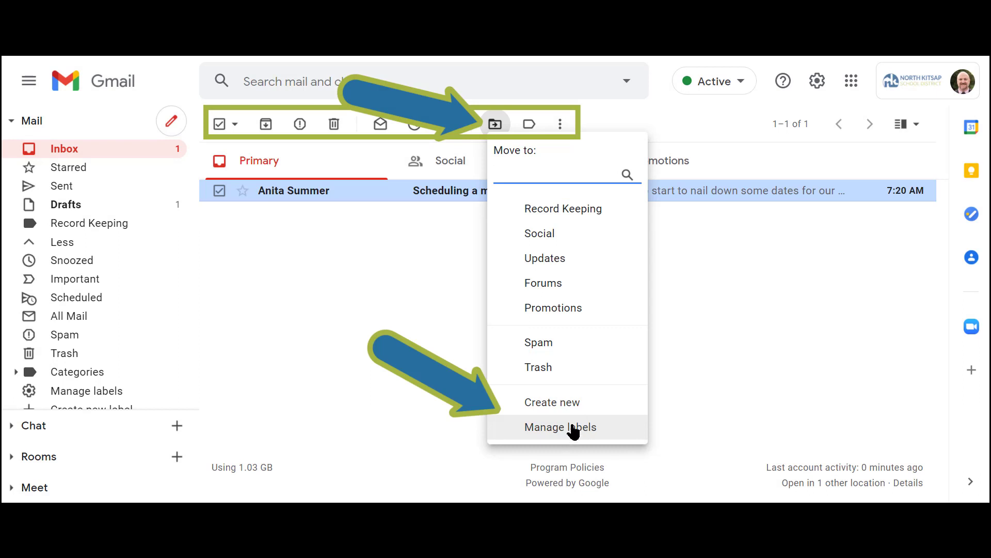
left_click(529, 124)
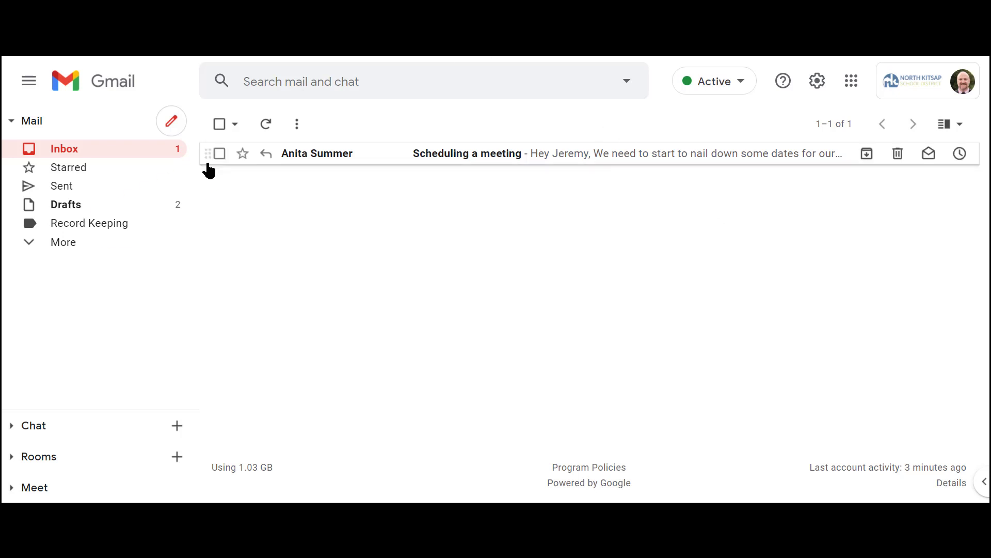
Step: Show the full list of mail labels and examine the options for the Record Keeping label
left_click(52, 243)
scroll(52, 243, "down", 1)
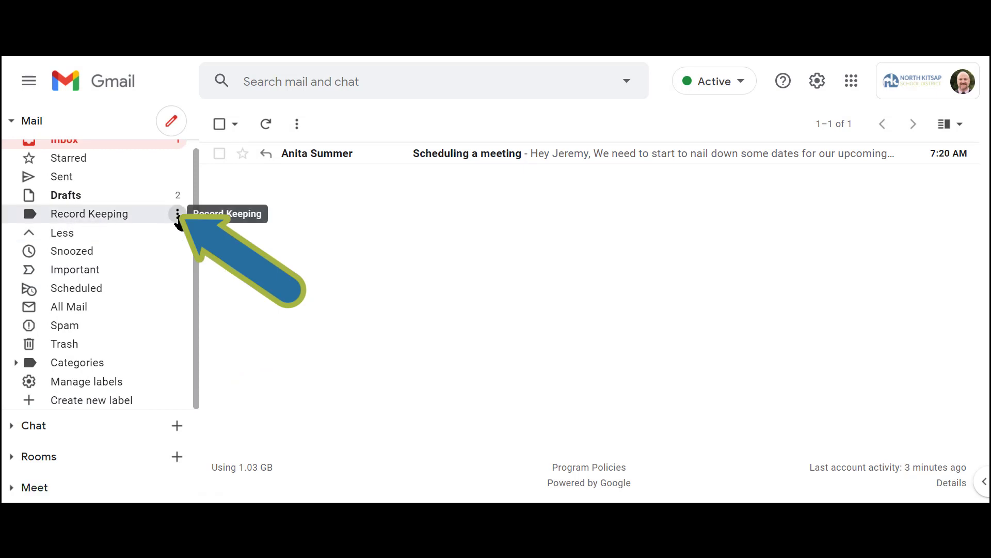
left_click(177, 214)
mouse_move(177, 217)
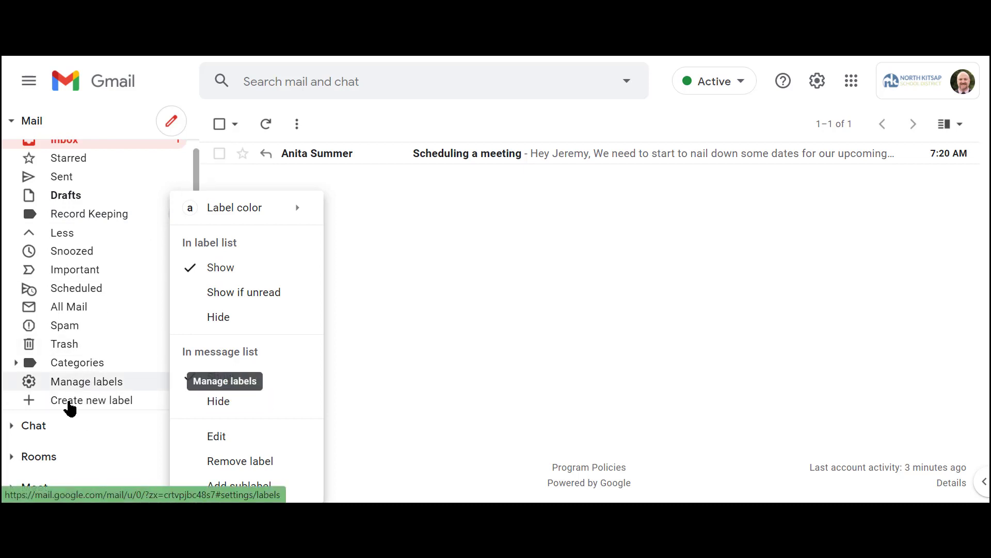
Step: Create a new label named Upcoming Trainings without nesting it under another label
left_click(76, 401)
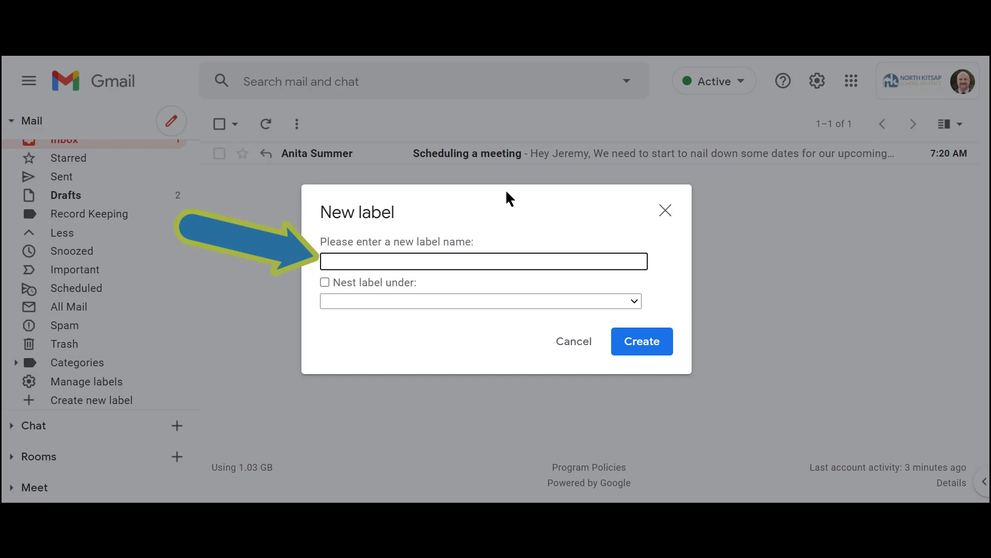
type("Upcoming Trainings")
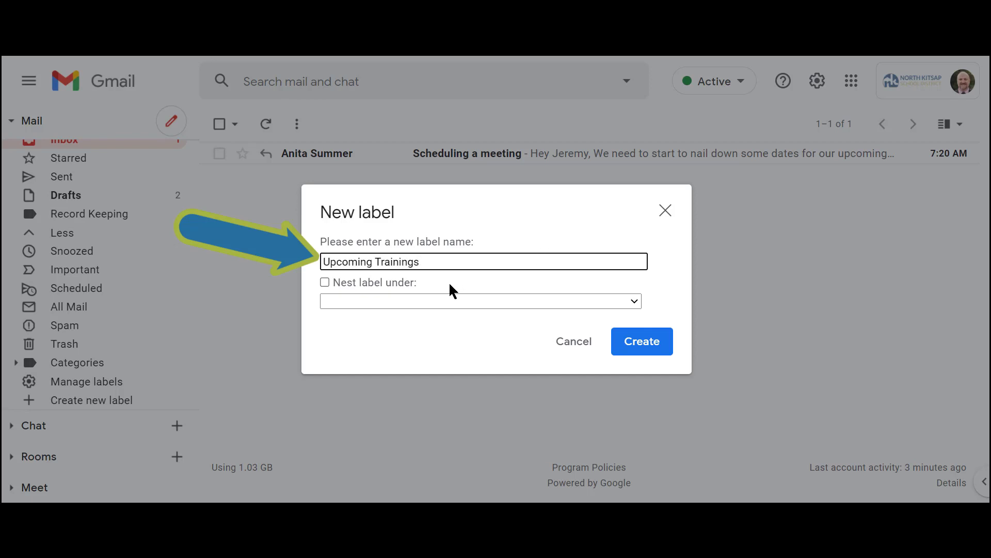
left_click(326, 282)
left_click(369, 301)
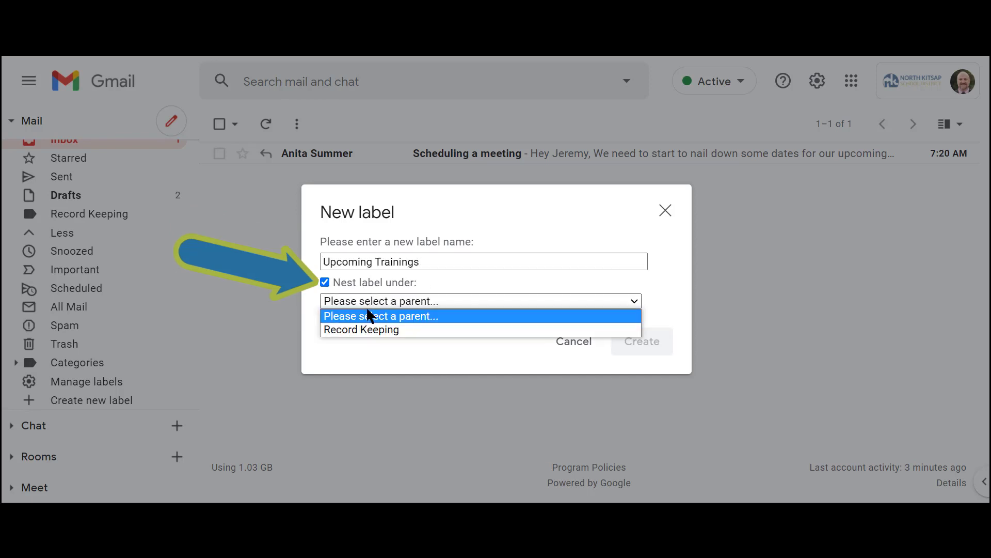
left_click(325, 283)
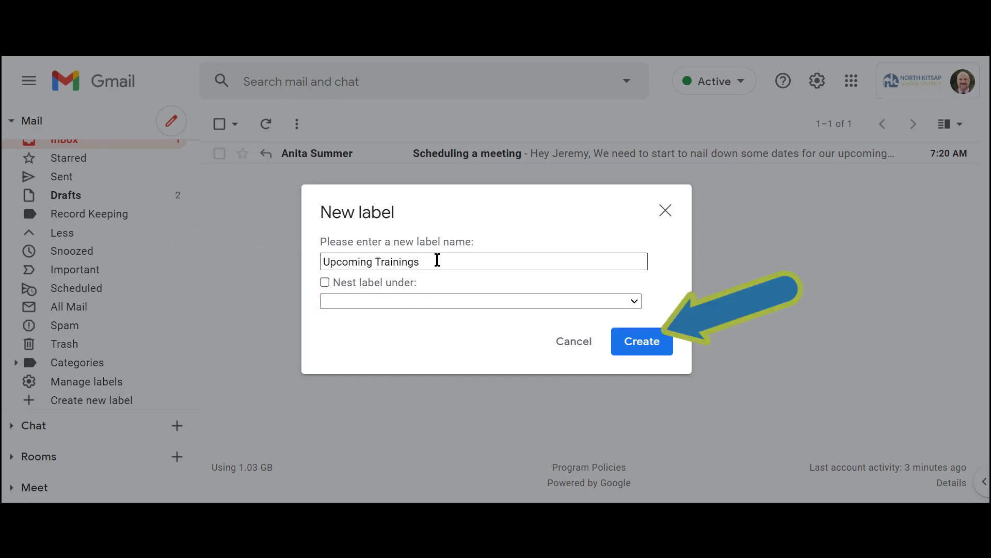
left_click(656, 347)
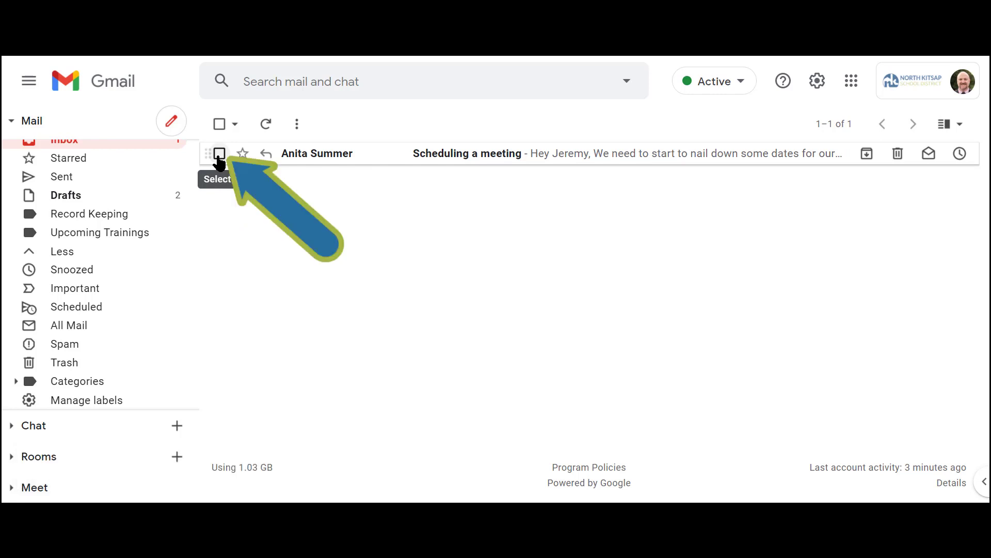
Step: Apply the Upcoming Trainings label to the "Scheduling a meeting" email and move the email there
left_click(220, 153)
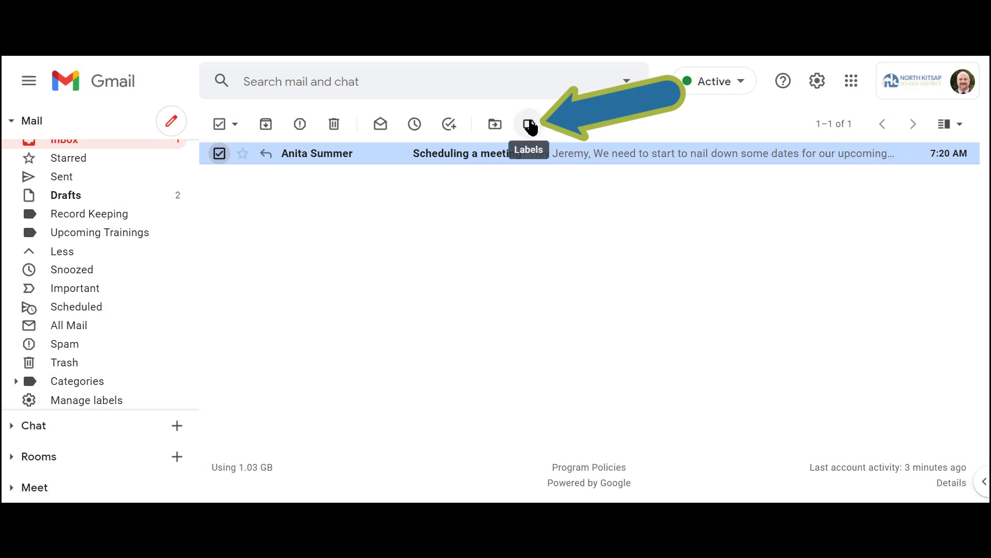
left_click(529, 125)
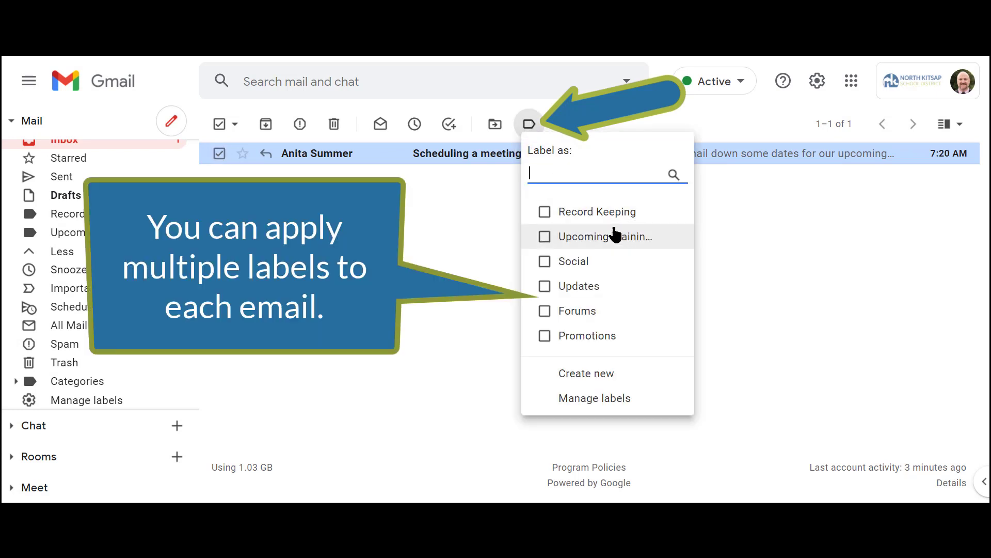
left_click(546, 238)
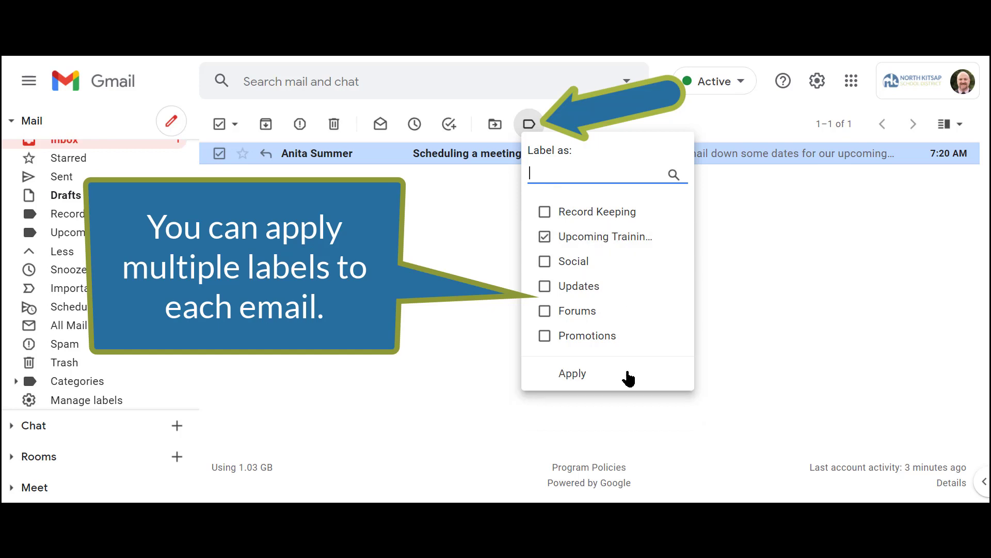
left_click(575, 374)
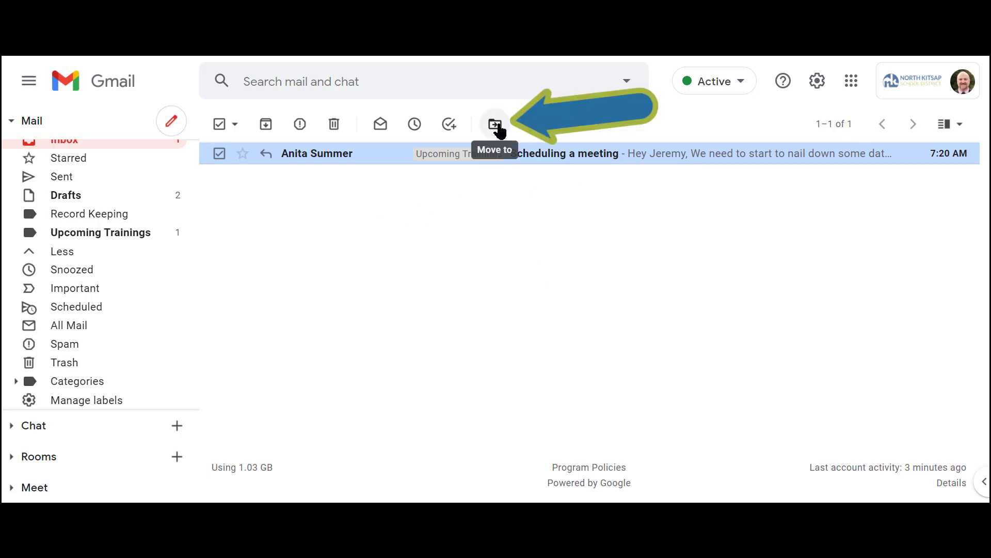
left_click(497, 126)
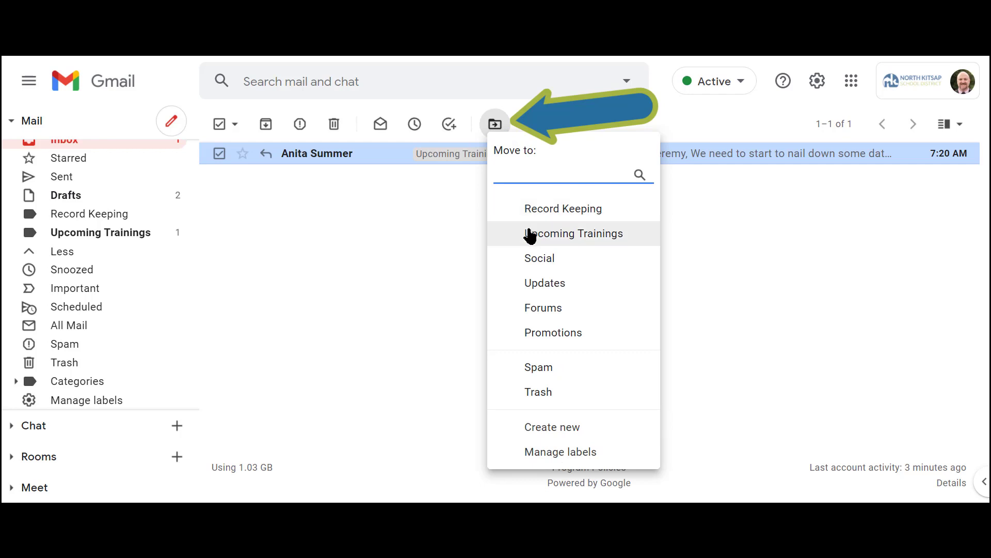
left_click(529, 234)
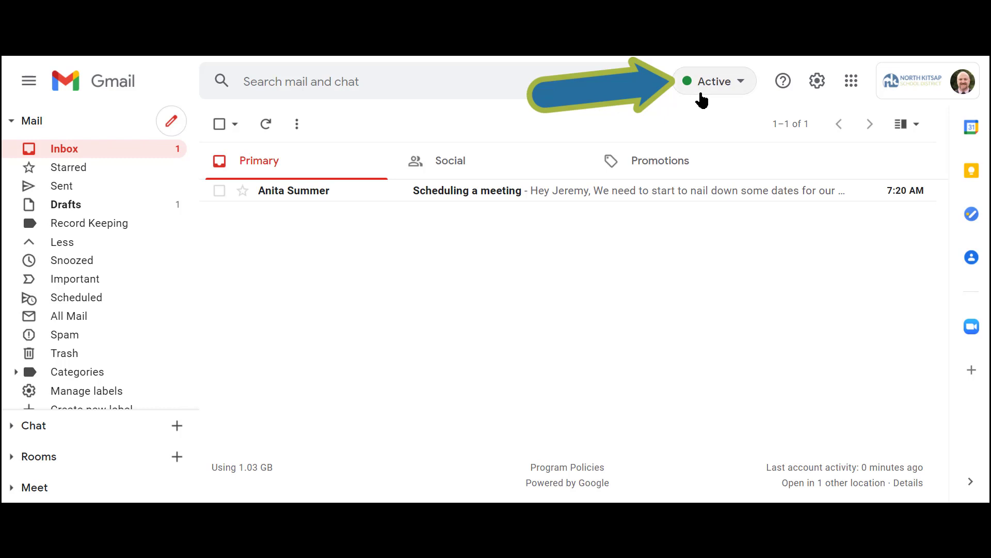
Step: Examine the chat status choices and the support options
left_click(741, 82)
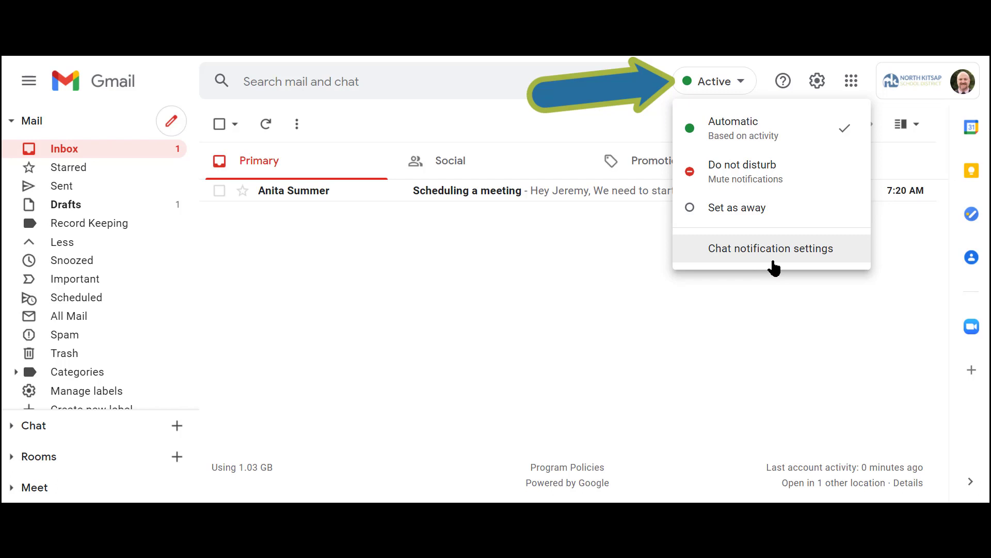
left_click(783, 84)
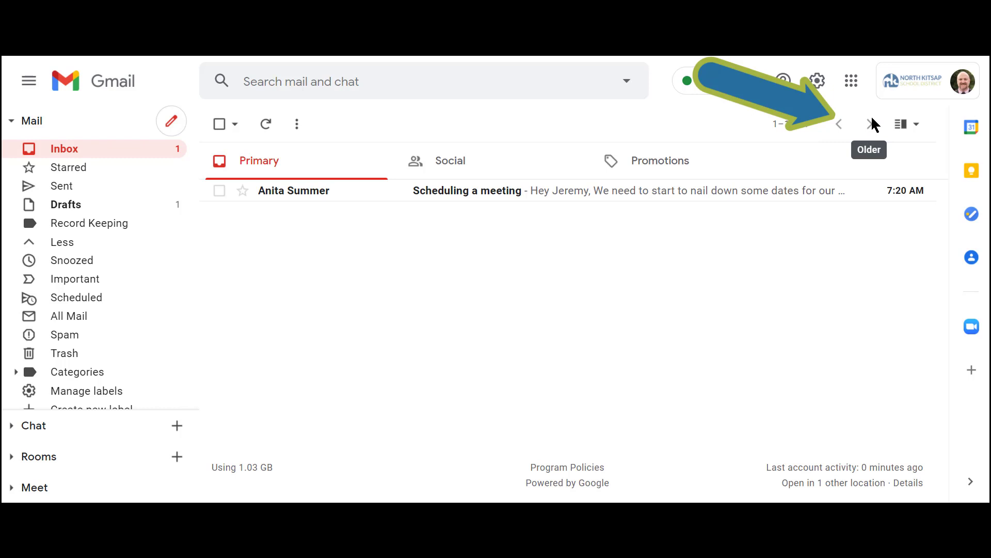
Step: Read the "Scheduling a meeting" email in the split preview pane and restore the unsplit inbox view
left_click(915, 130)
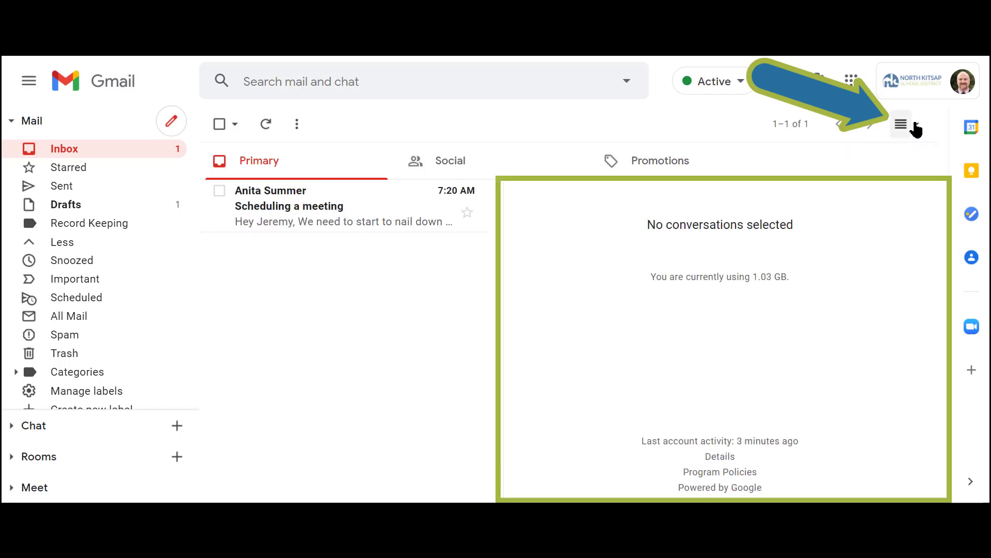
left_click(345, 224)
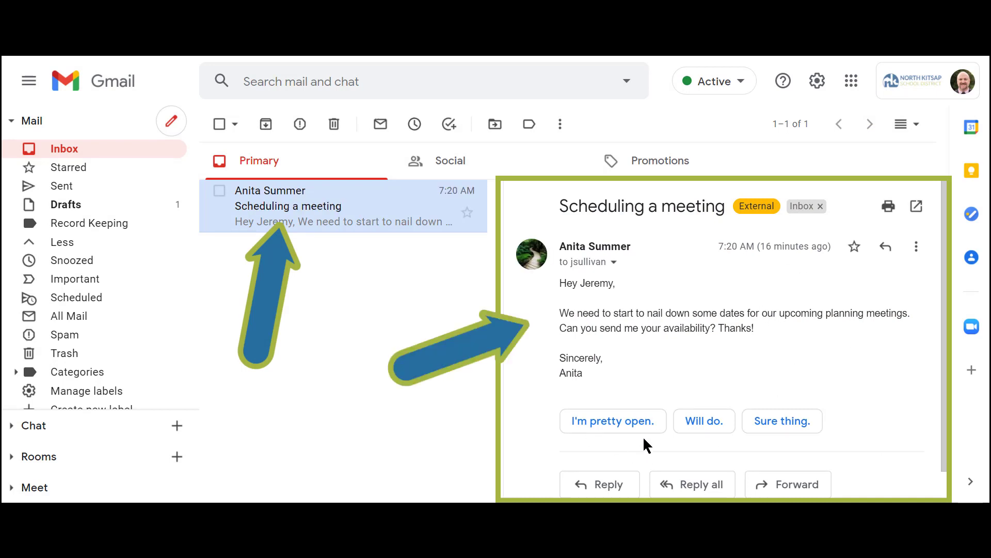
left_click(908, 132)
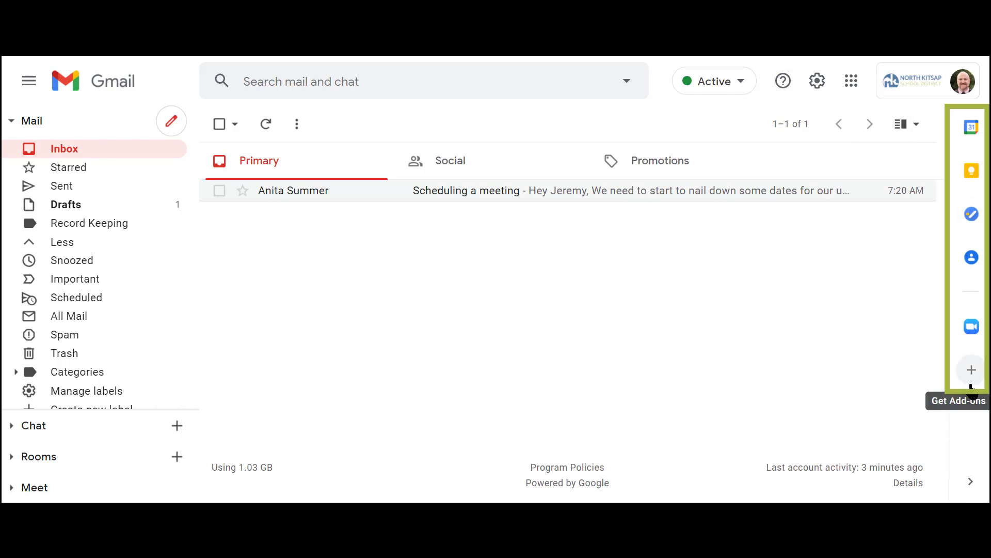
Step: Hide the add-on side panel and view the options for starting a chat and creating or finding a room
left_click(972, 482)
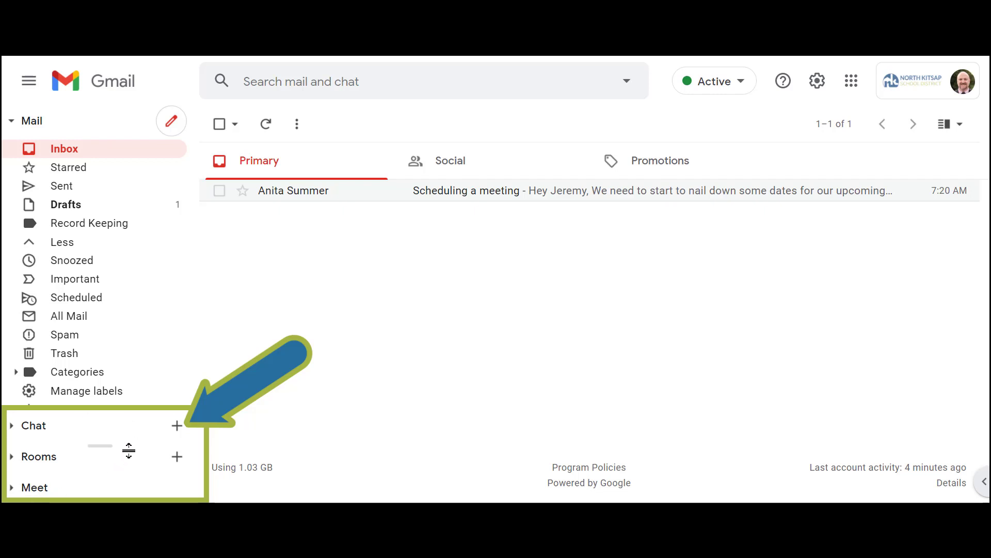
left_click(176, 426)
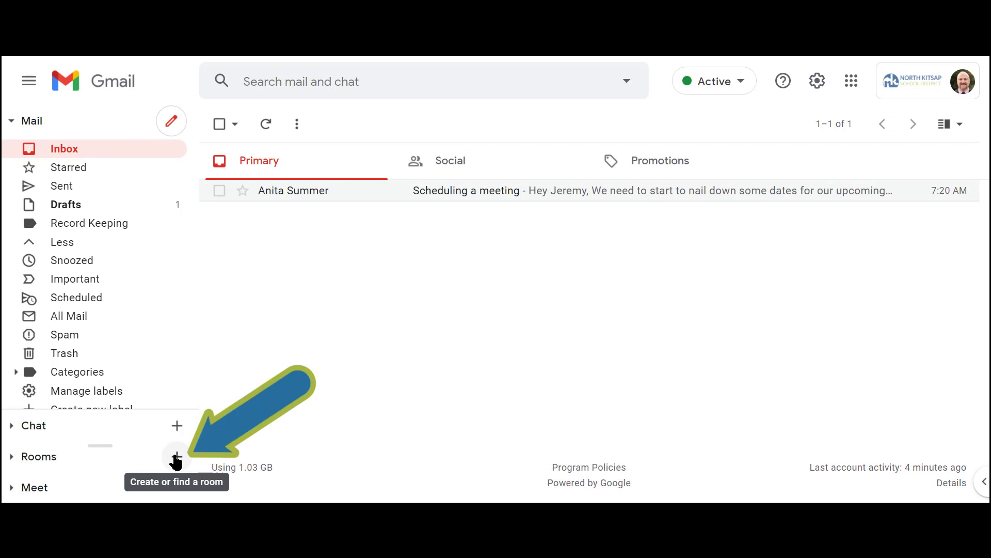
left_click(176, 458)
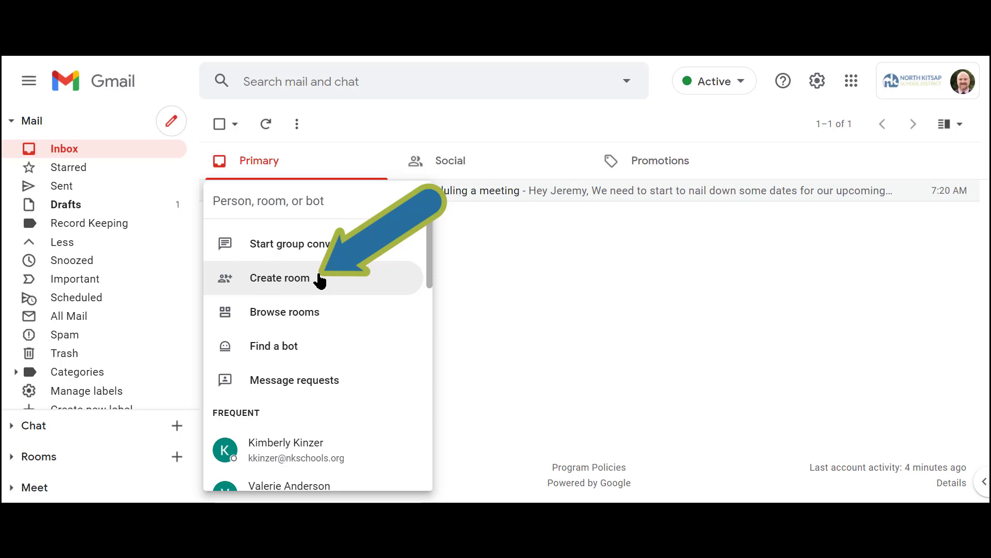
Step: Examine the reply and new-document options in the Instructional Technology Integration Team room and return to the inbox
left_click(11, 457)
left_click(94, 395)
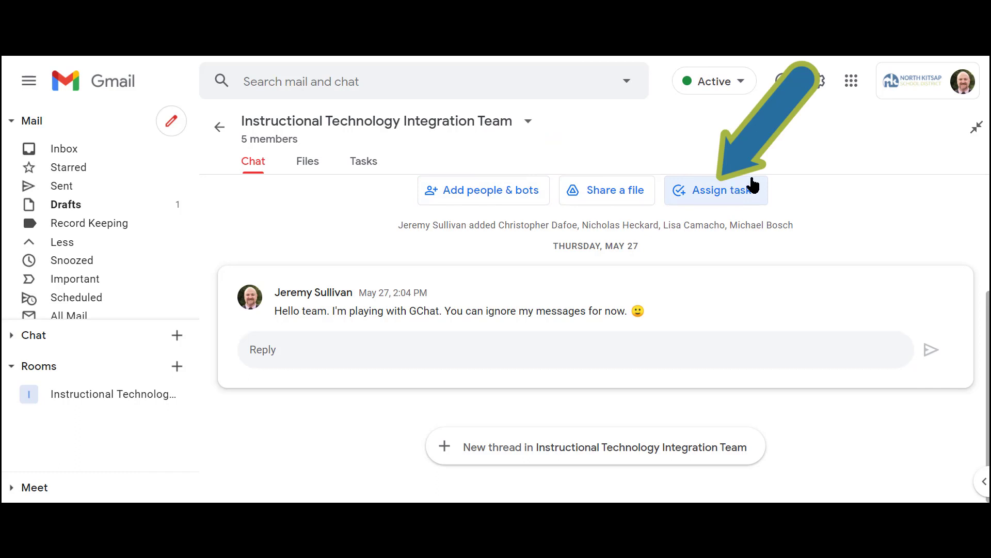
left_click(345, 349)
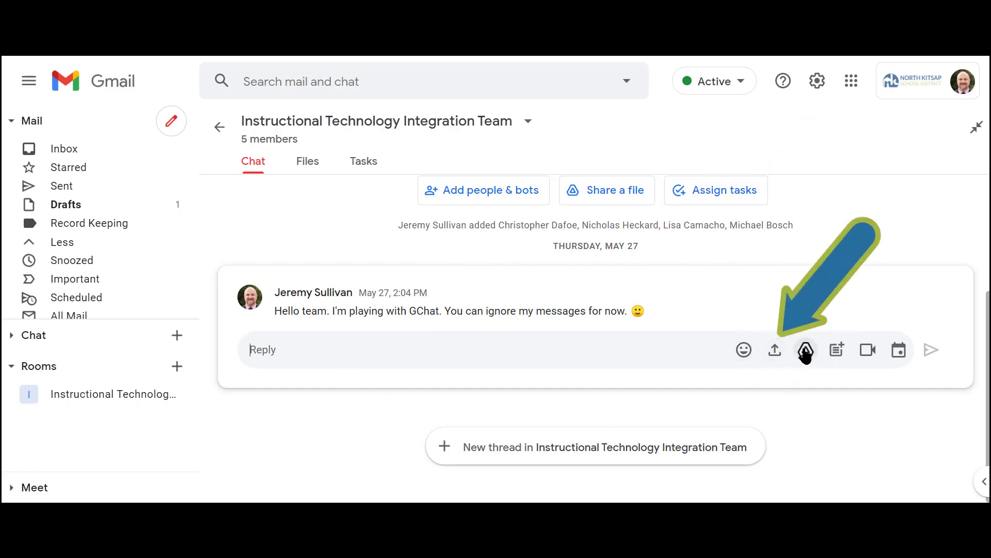
left_click(835, 351)
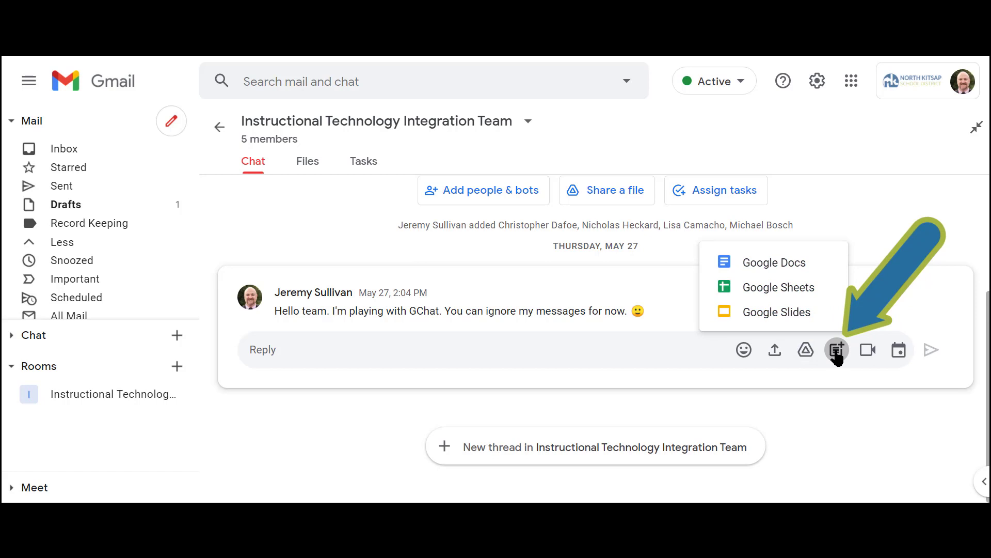
left_click(836, 352)
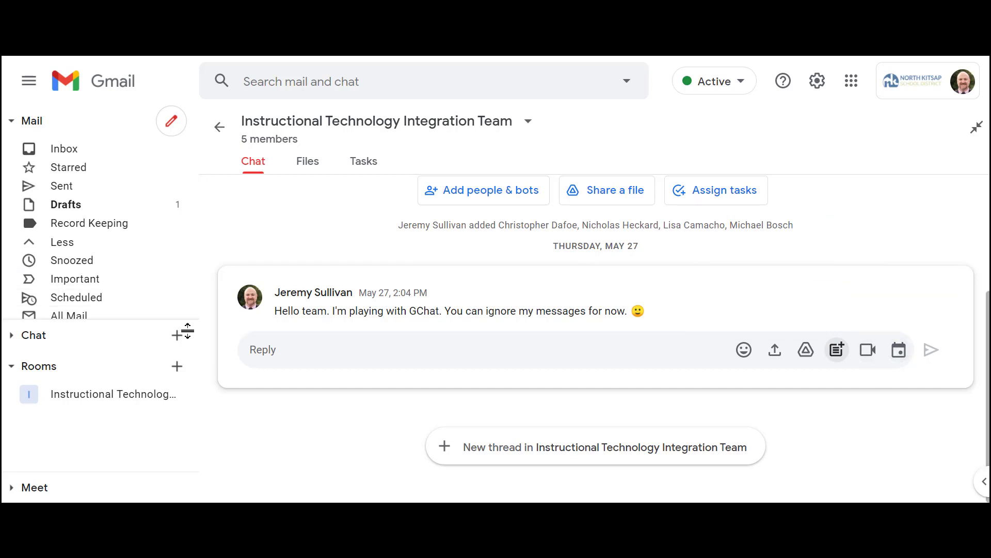
left_click(11, 368)
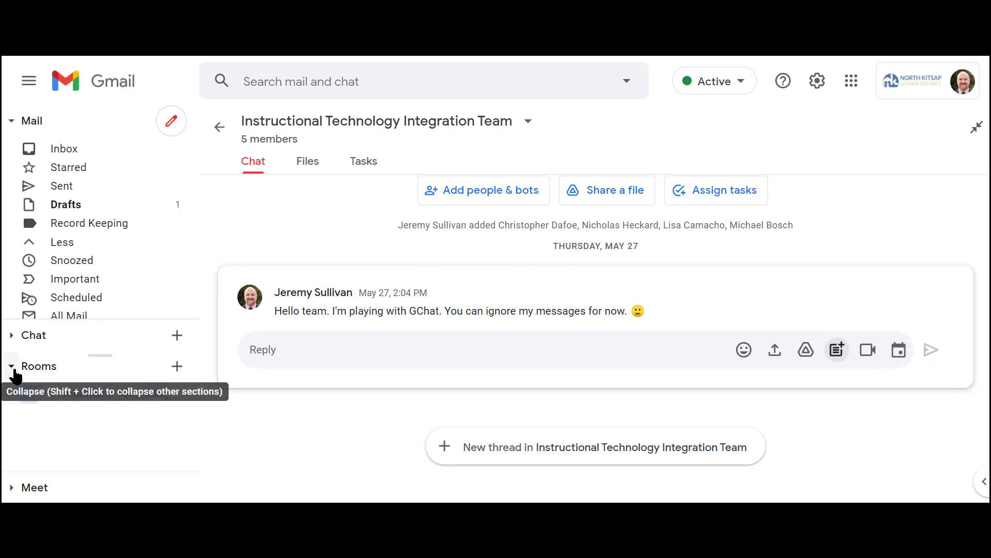
left_click(66, 149)
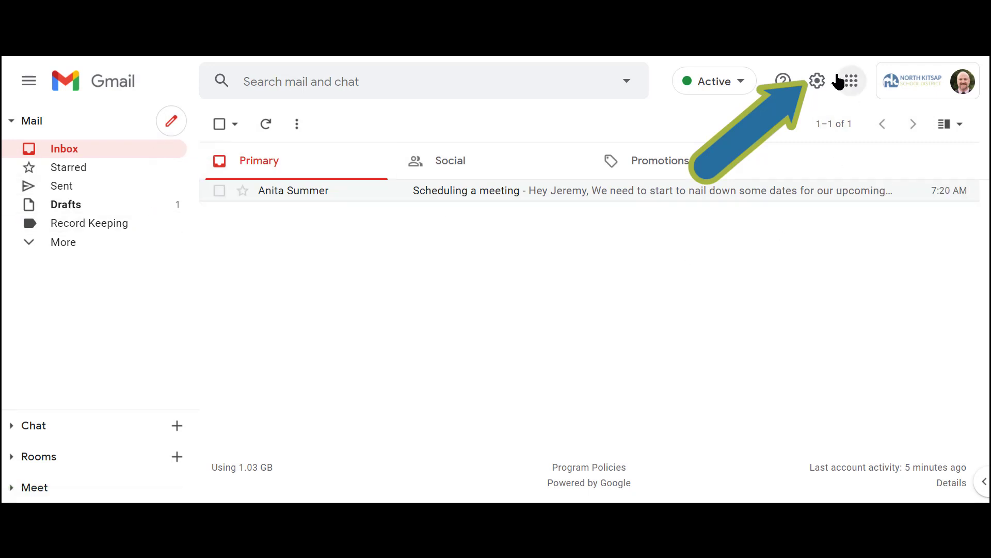
Step: Review the density options in the quick settings and try the lake landscape theme
left_click(817, 81)
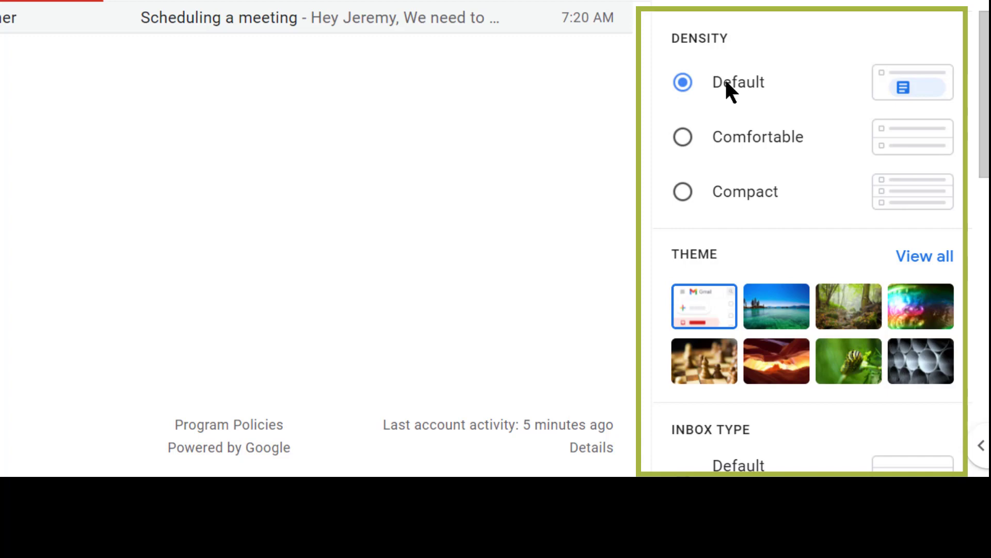
scroll(726, 83, "down", 2)
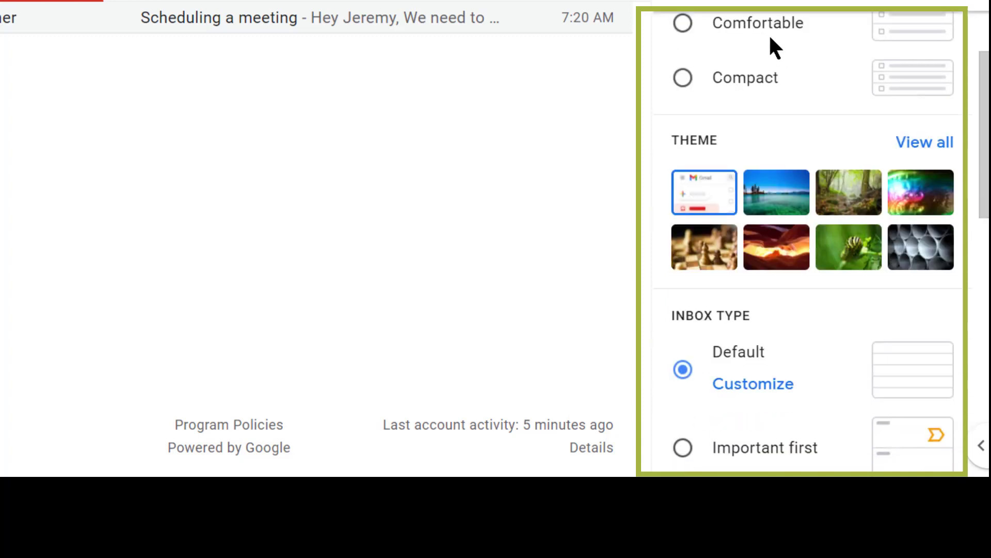
scroll(773, 26, "up", 2)
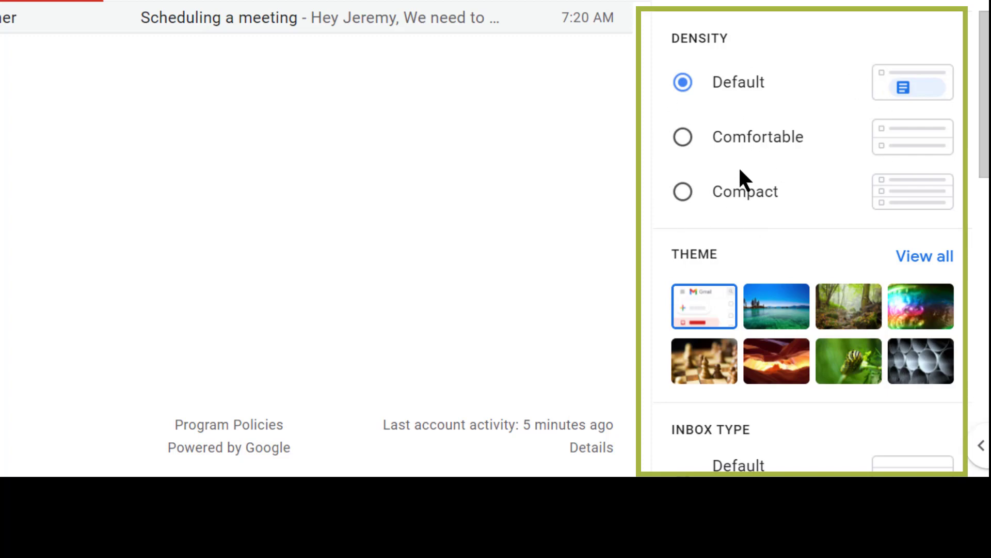
scroll(739, 169, "down", 4)
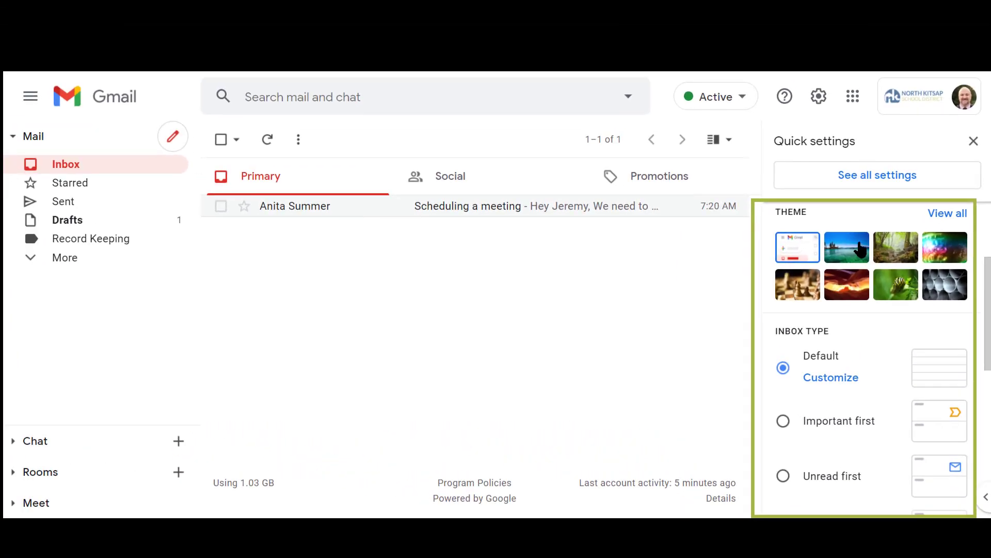
left_click(857, 250)
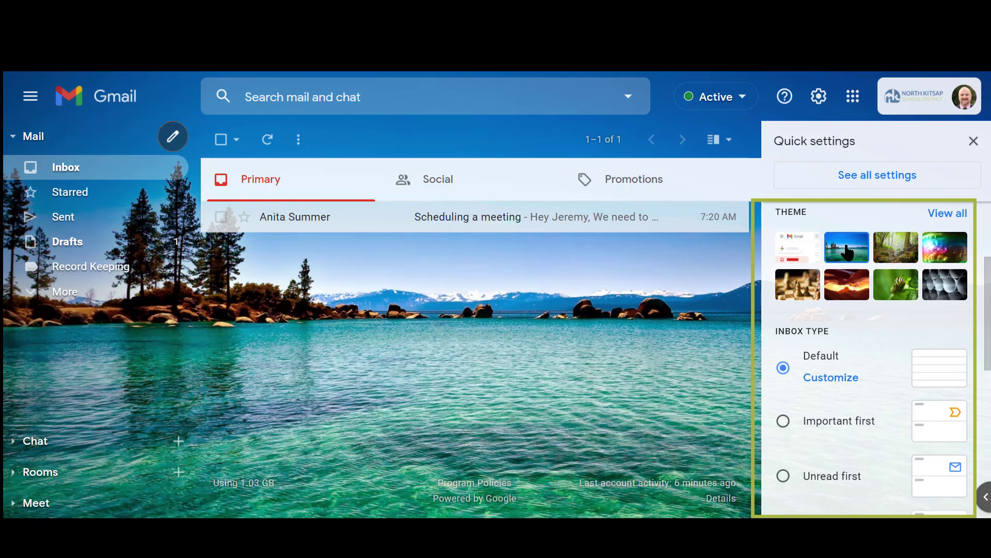
Step: Customize the Default inbox type to disable the Social and Promotions tabs and save the change
scroll(872, 323, "down", 2)
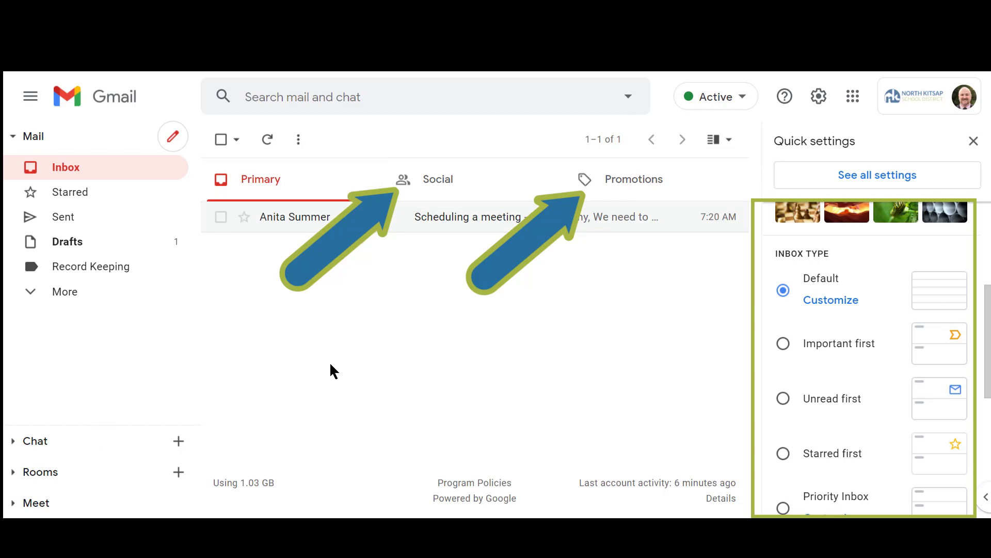
left_click(852, 302)
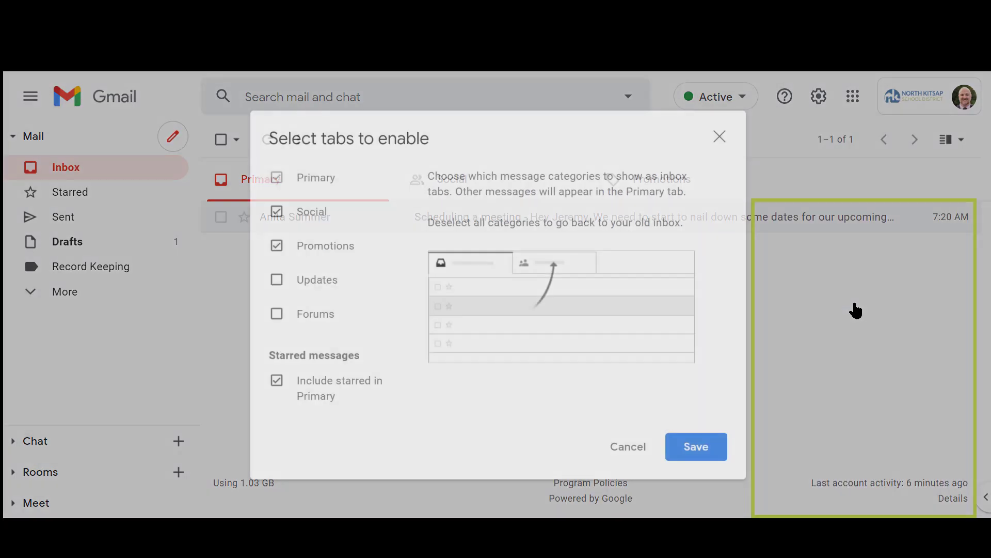
left_click(276, 212)
left_click(277, 247)
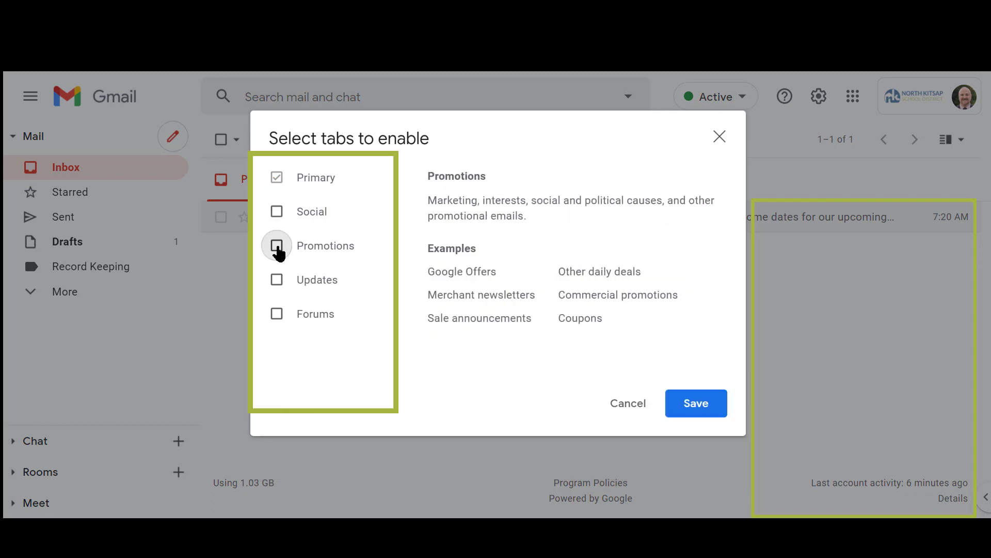
left_click(693, 411)
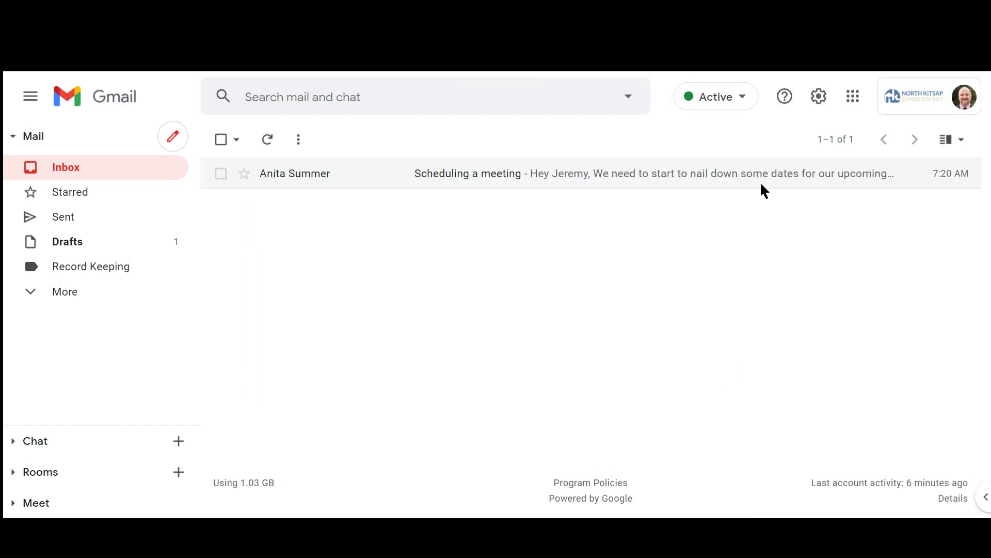
Step: Examine the inbox types, reading pane layouts and email threading option in the quick settings
left_click(818, 97)
scroll(790, 243, "down", 5)
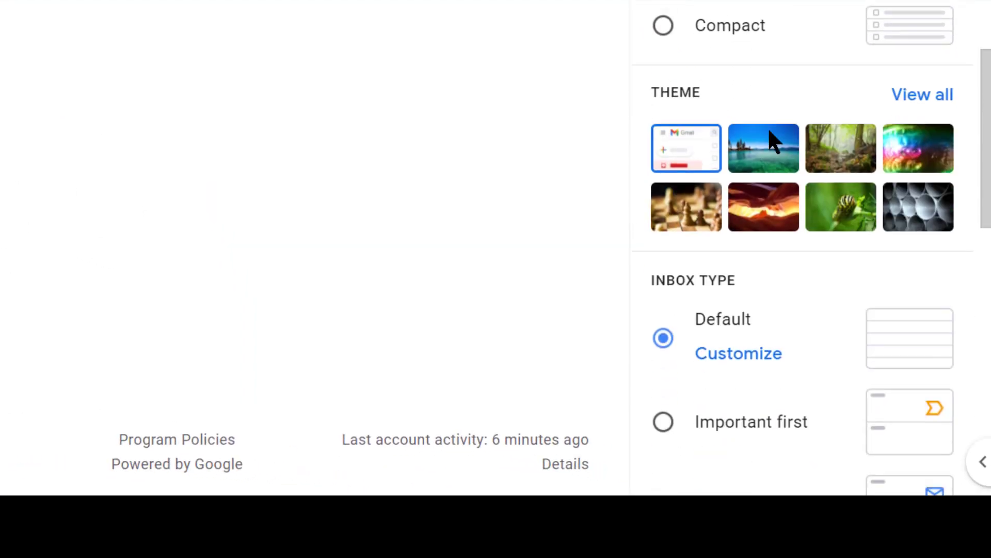
scroll(777, 134, "down", 2)
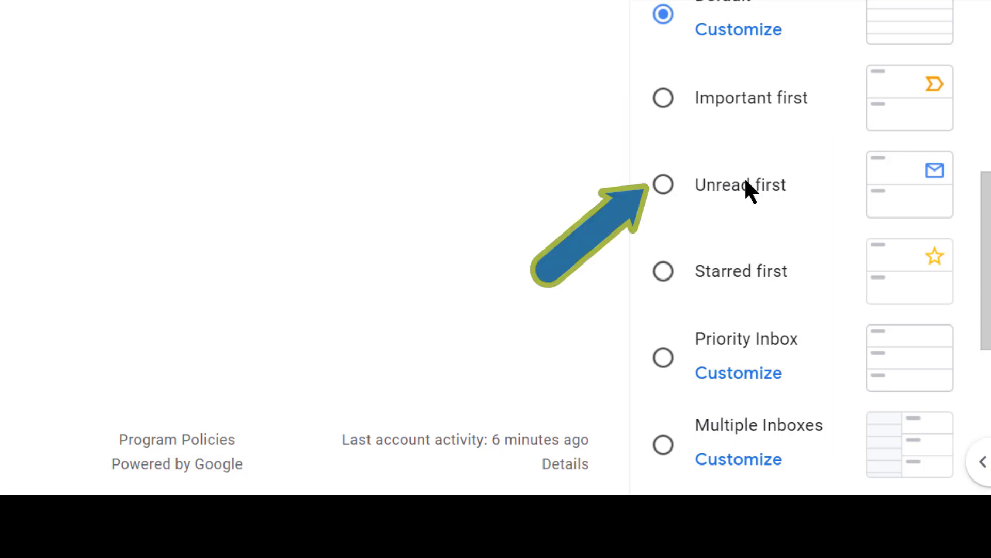
scroll(748, 175, "down", 2)
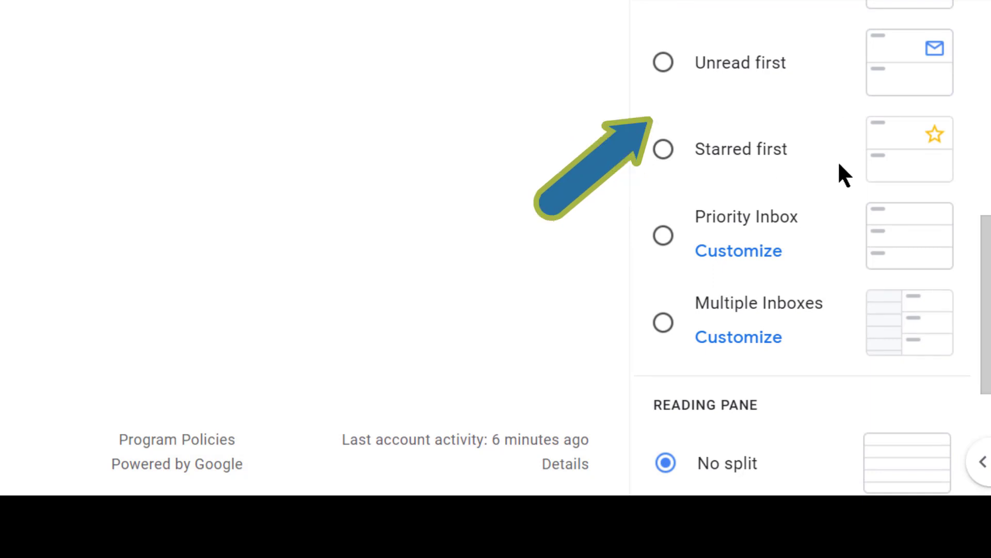
scroll(860, 155, "down", 2)
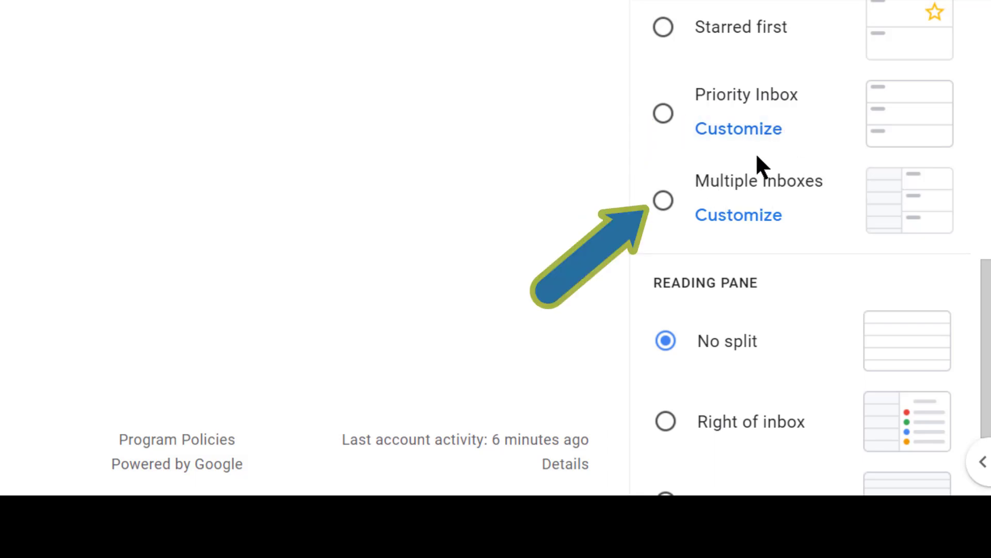
scroll(854, 182, "down", 3)
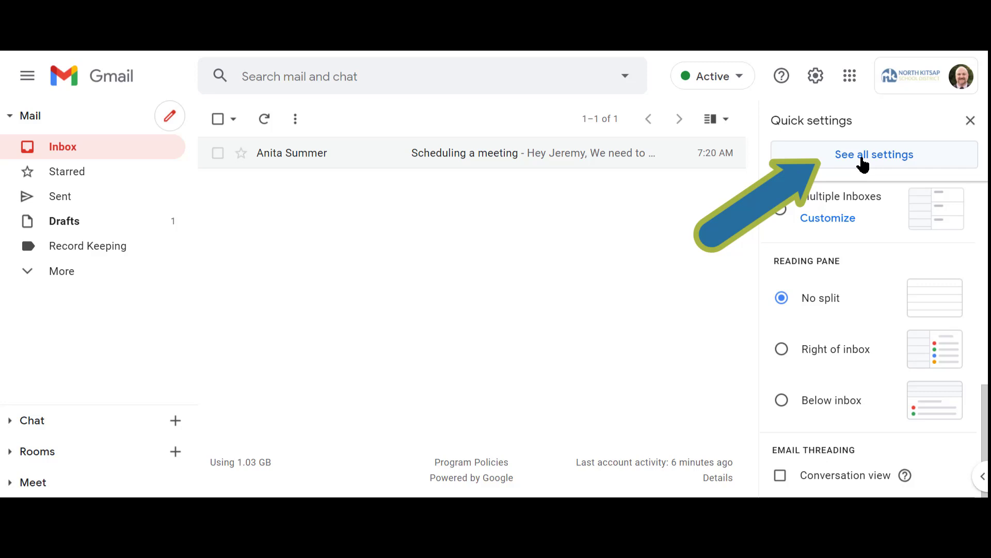
Step: Open the full settings and set the Undo Send cancellation period to 30 seconds
left_click(867, 163)
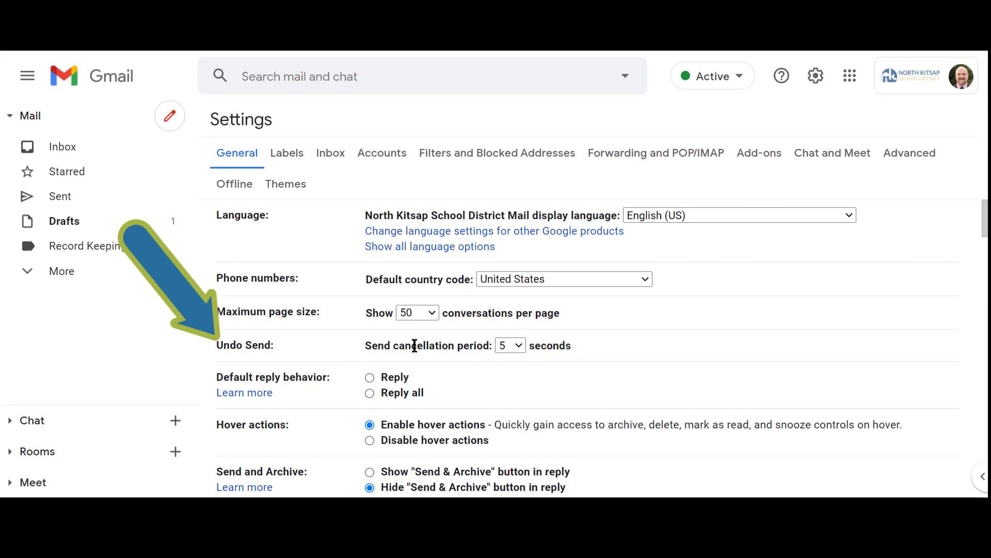
left_click(503, 347)
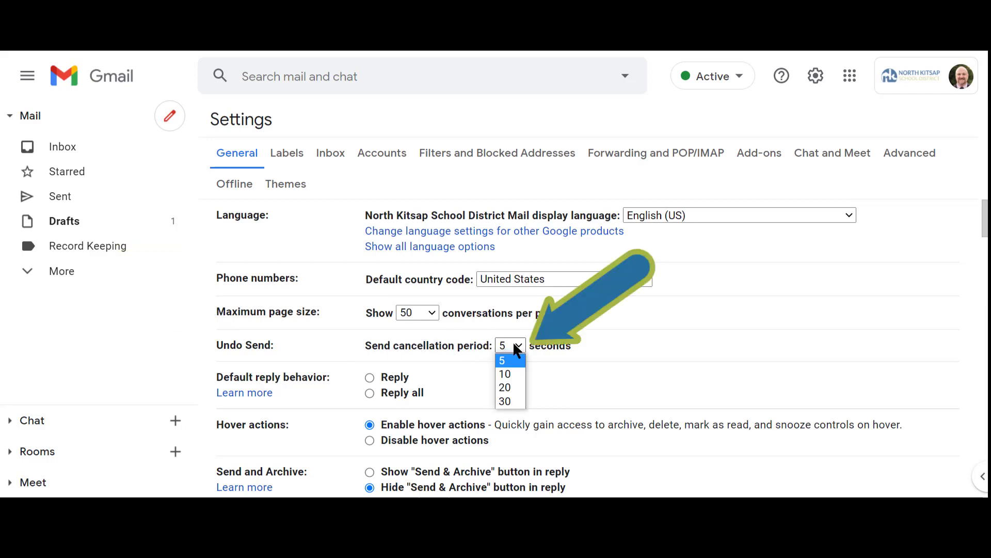
left_click(509, 402)
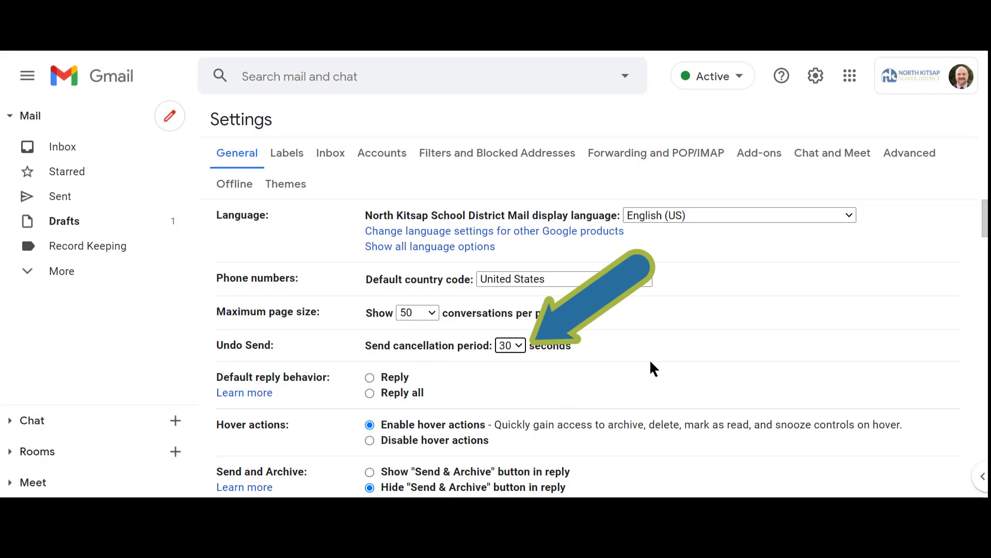
Step: Examine the general settings from Send and Archive, text style and writing suggestions through desktop notifications to the signature section
scroll(674, 403, "down", 2)
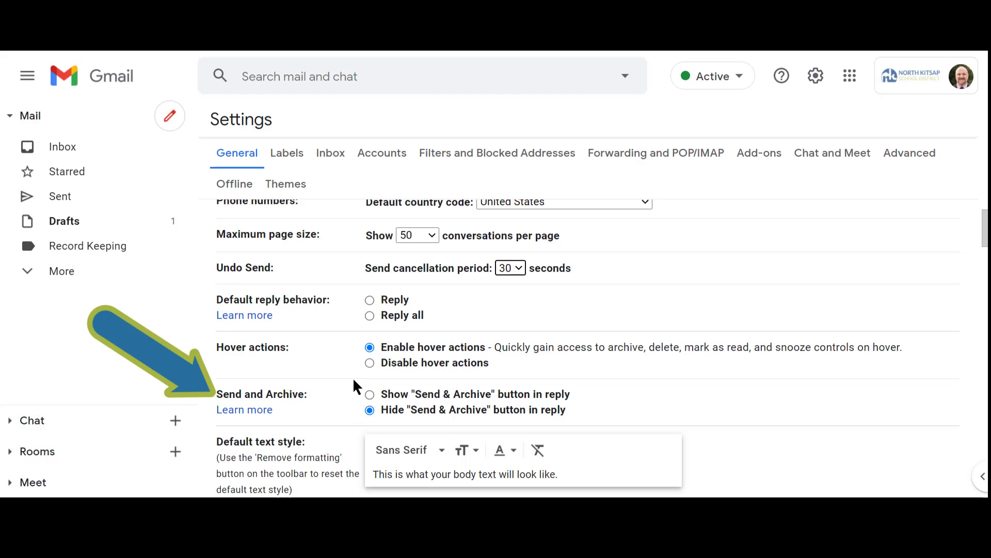
scroll(695, 341, "down", 3)
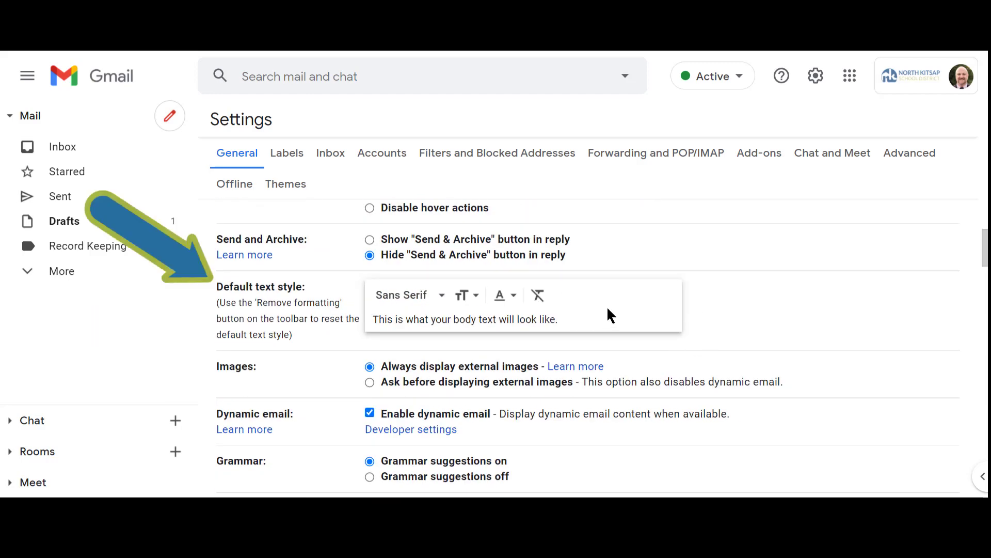
scroll(712, 312, "down", 1)
scroll(715, 308, "down", 2)
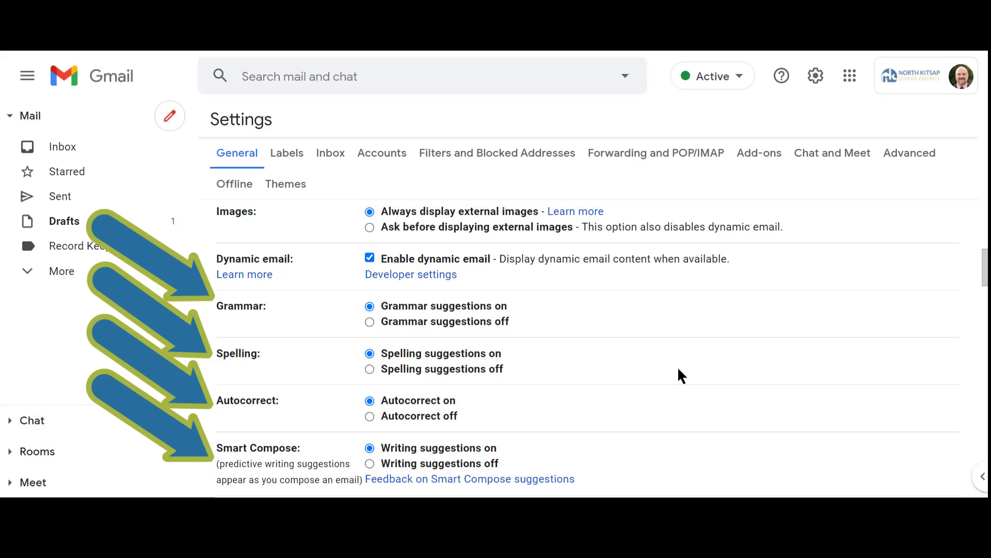
scroll(676, 361, "down", 10)
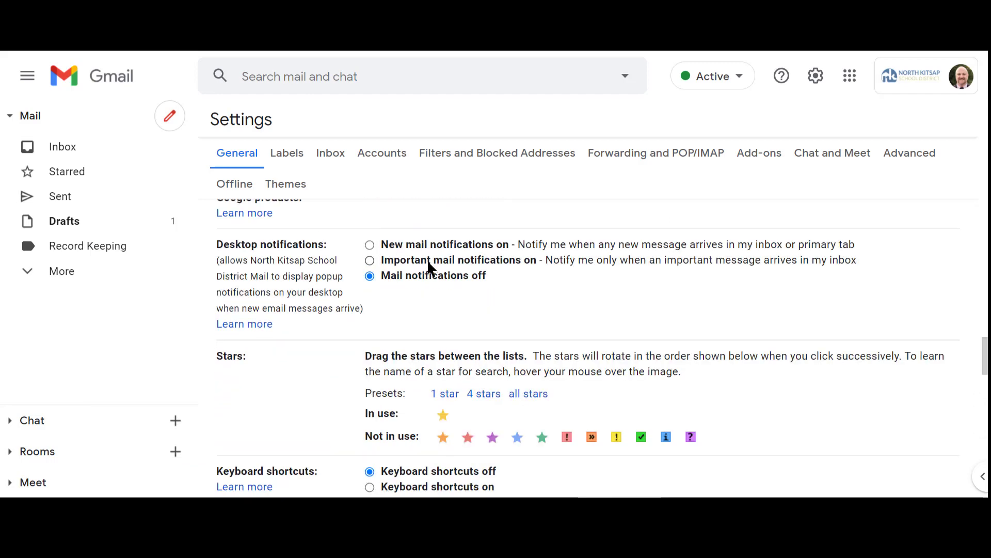
scroll(520, 269, "down", 10)
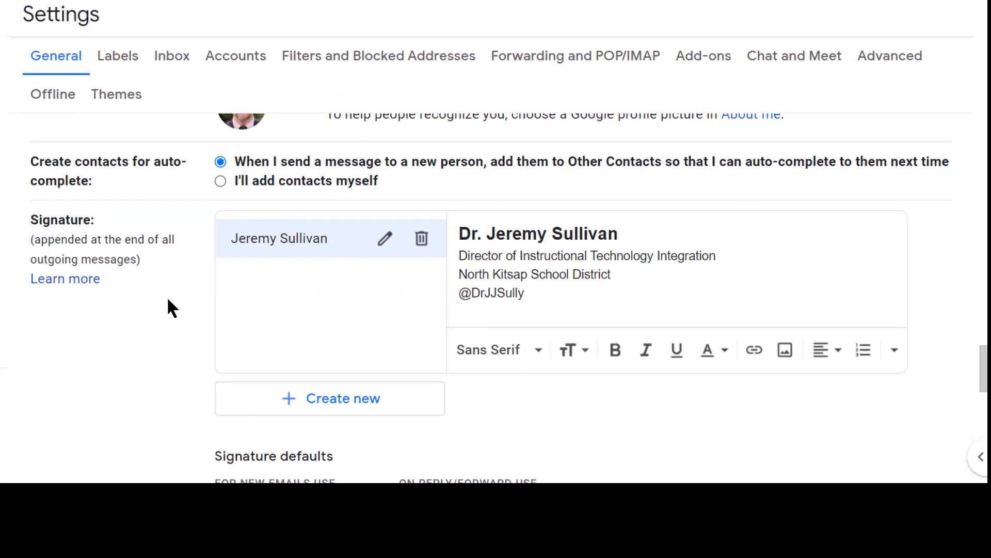
scroll(168, 299, "down", 2)
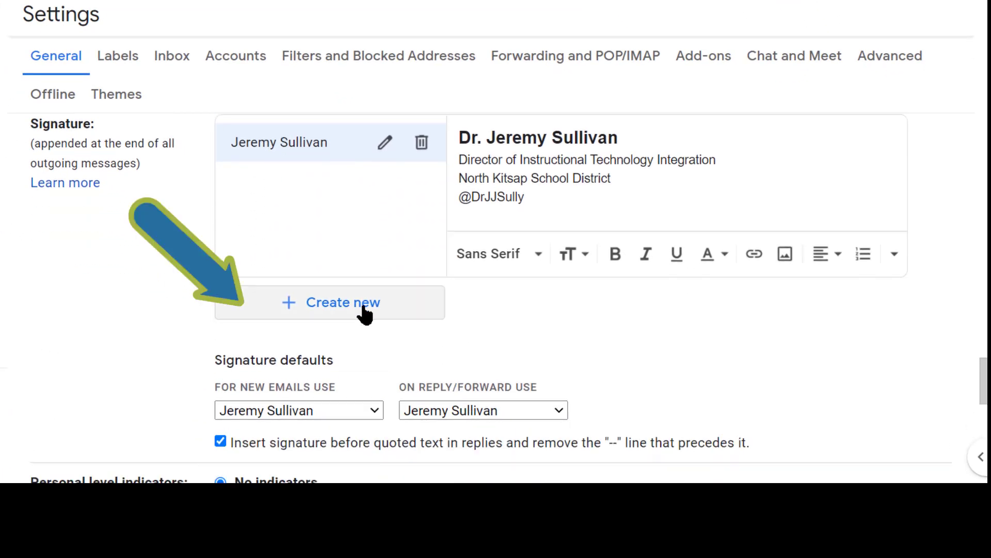
Step: Create a signature named Test containing "alkdfjaldkjfalk" and delete that signature
left_click(288, 309)
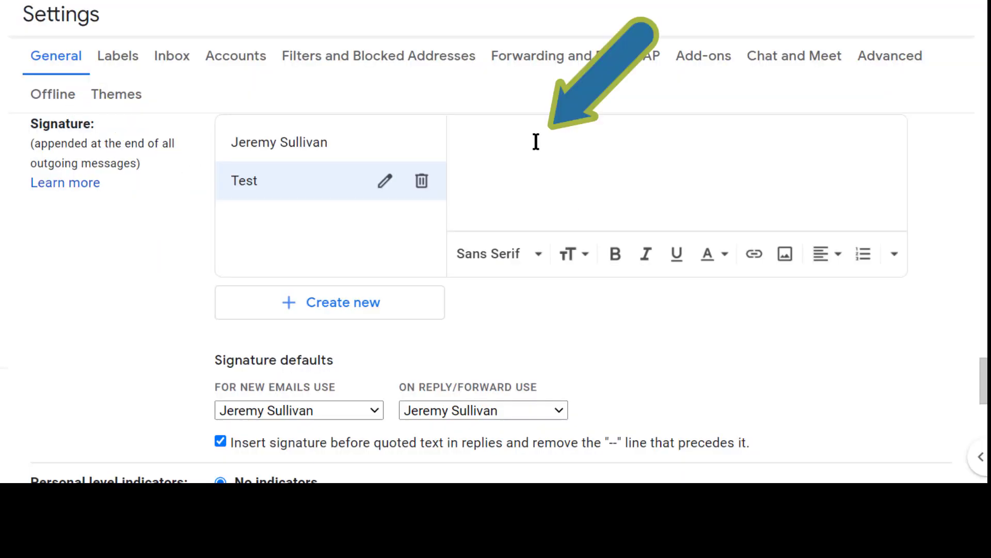
type("alkdfjaldkjfalk")
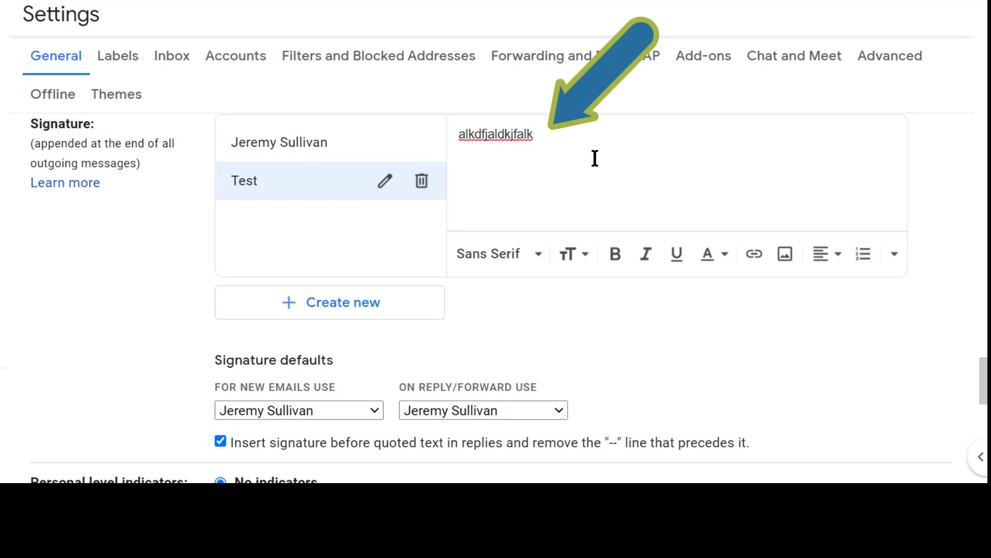
left_click(432, 192)
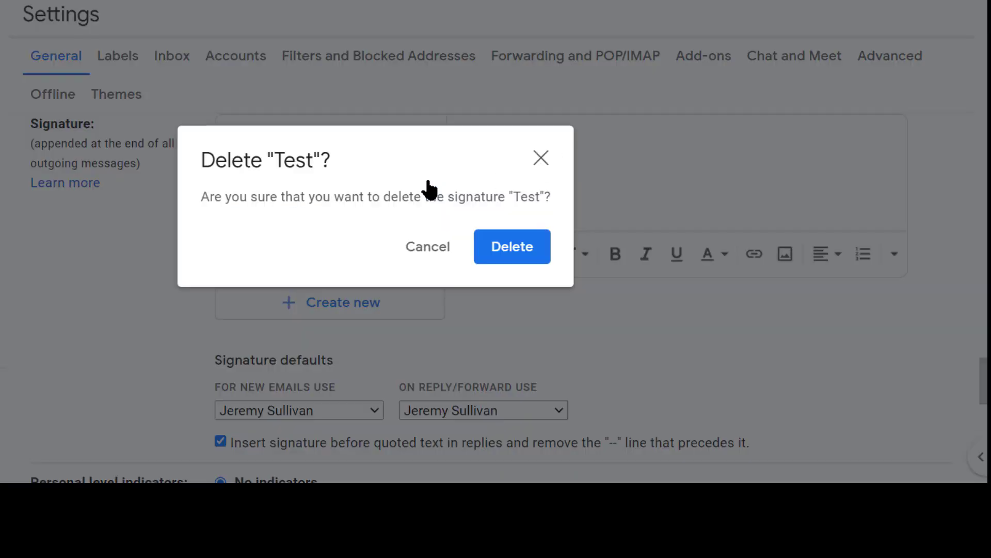
left_click(499, 248)
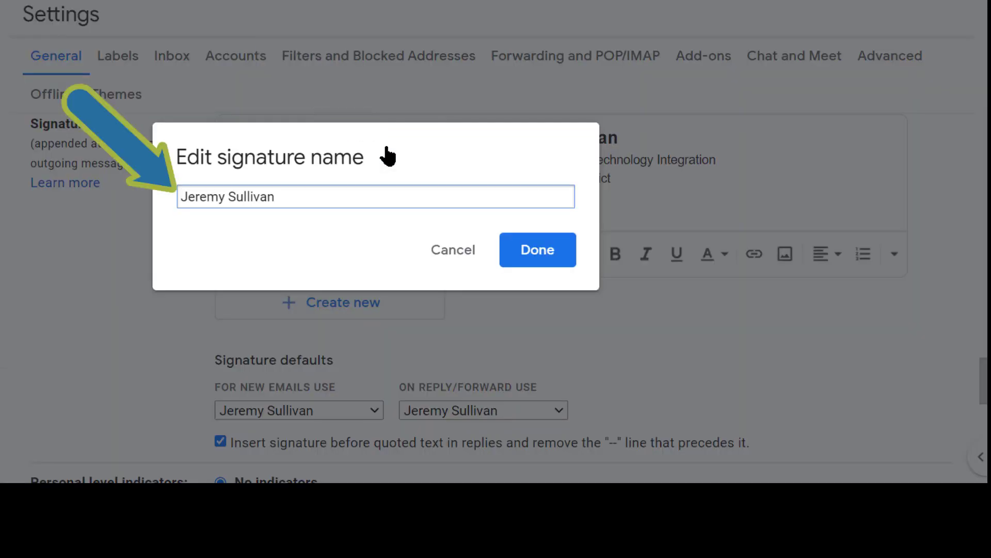
Step: Leave the existing signature's name editor without changes and place the cursor after the school district line in the signature text
left_click(441, 255)
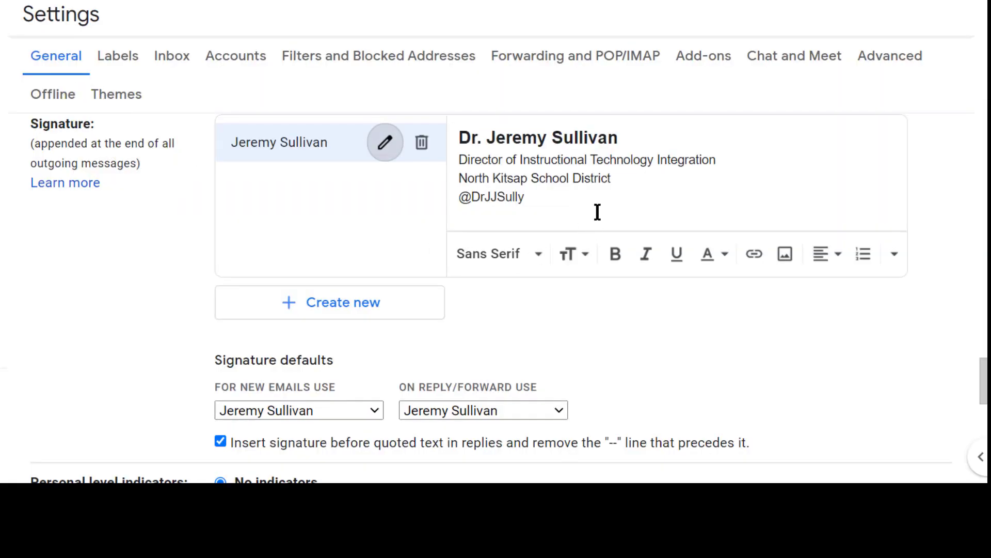
left_click(642, 181)
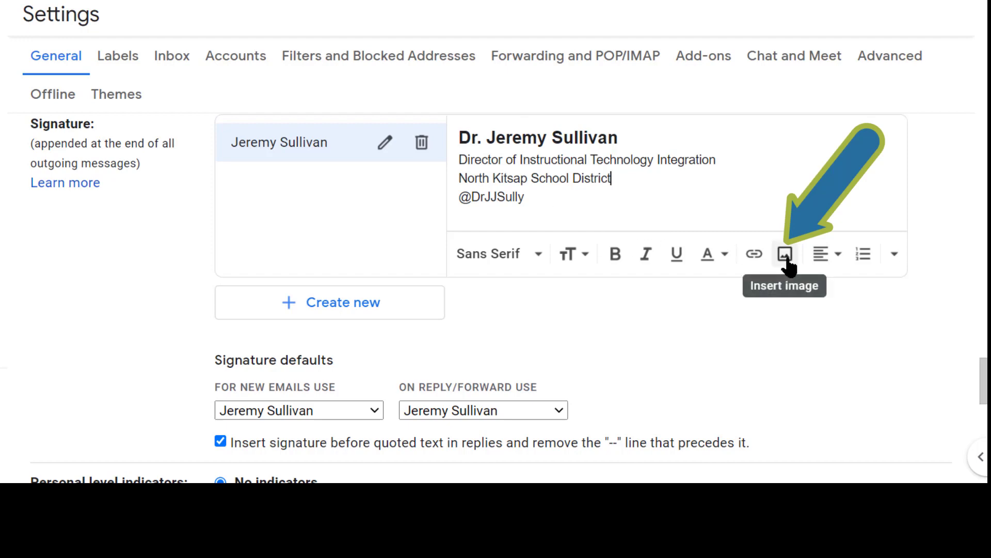
Step: Review the signature defaults and the vacation responder options, and save the general settings
scroll(692, 310, "down", 2)
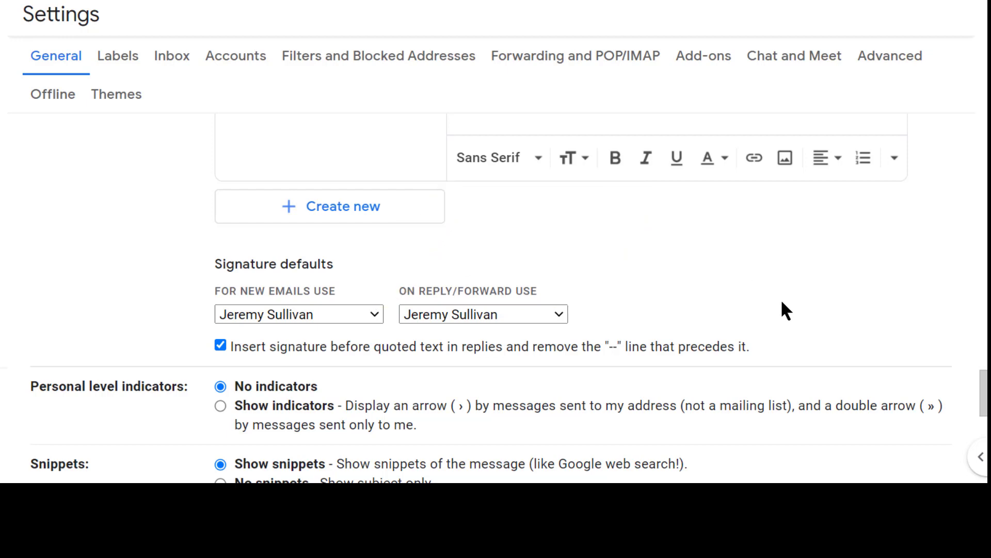
scroll(782, 298, "down", 5)
scroll(783, 298, "down", 2)
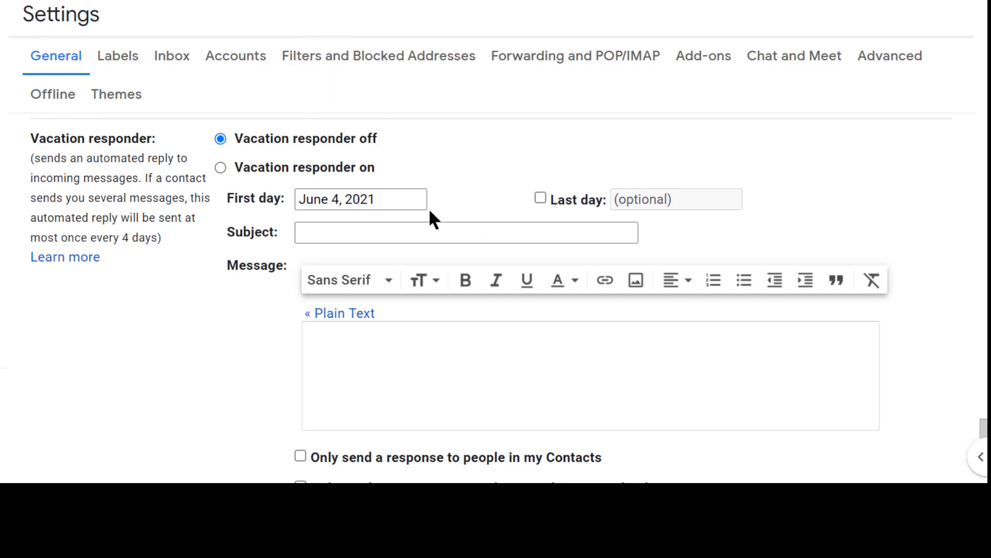
scroll(428, 208, "down", 2)
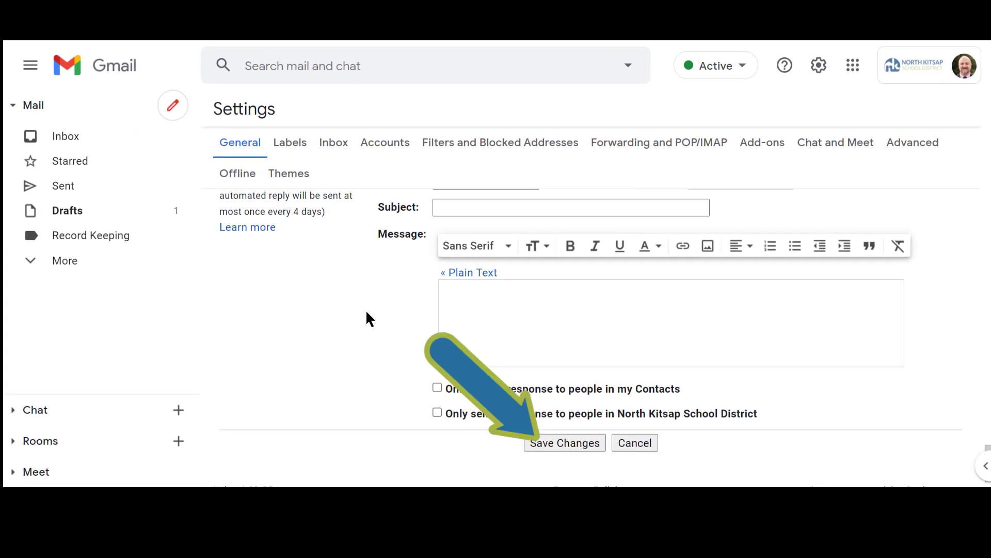
left_click(554, 443)
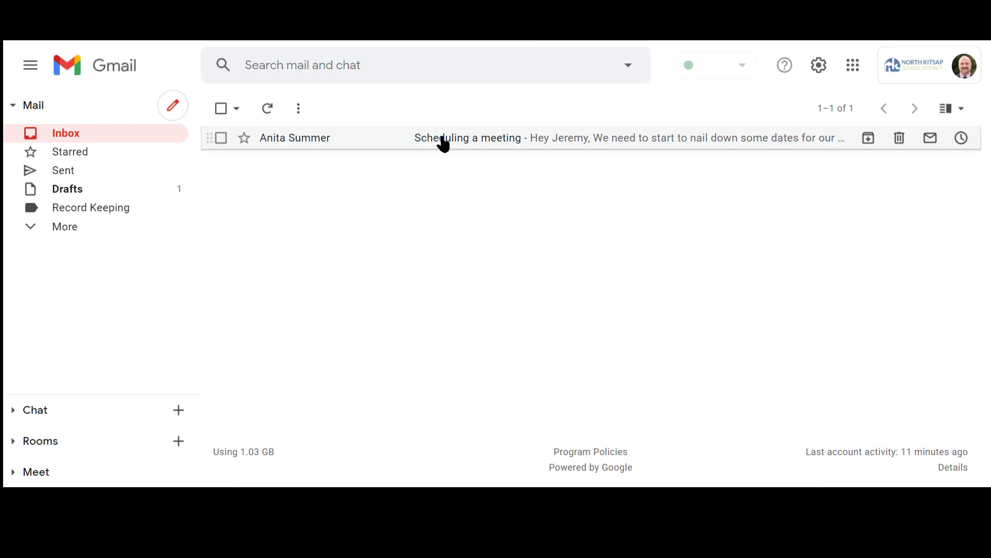
Step: Open the "Scheduling a meeting" email and examine the additional actions available for the message
left_click(443, 139)
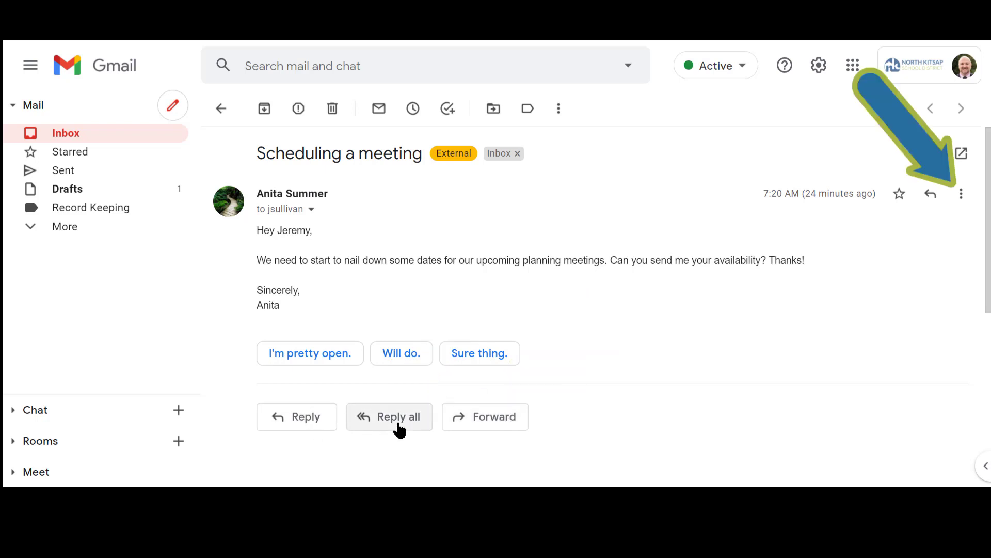
left_click(962, 195)
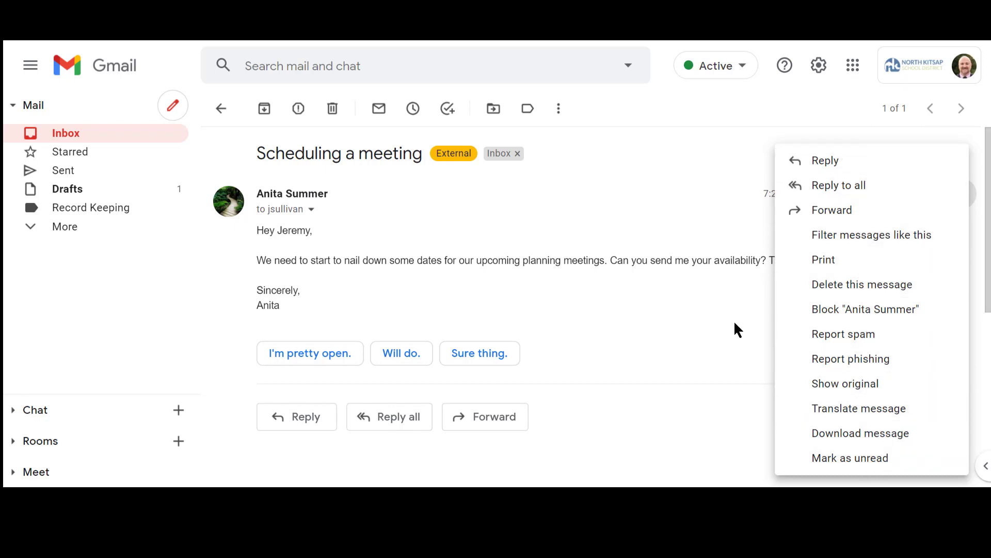
left_click(293, 405)
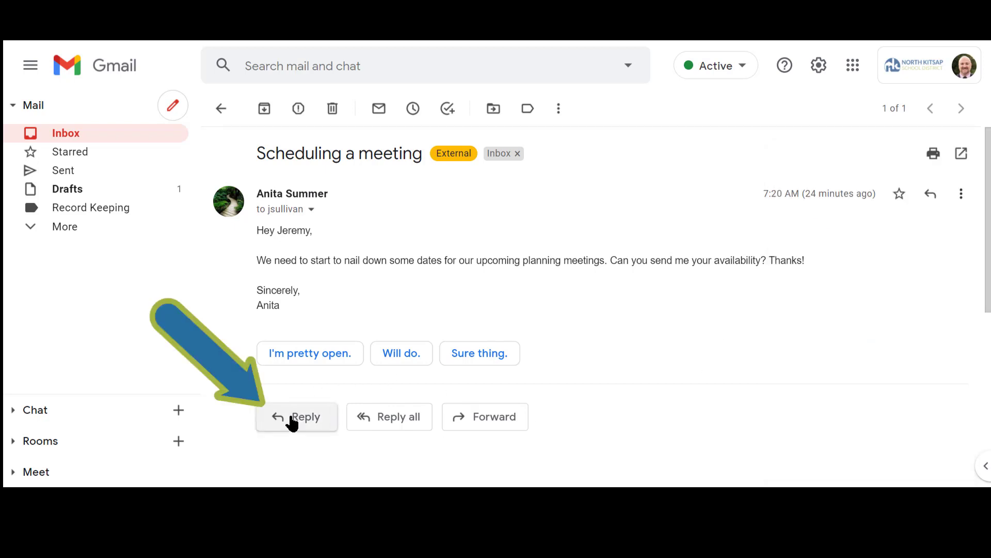
Step: Reply to the sender with "I am pretty open. What works best for you?", check the scheduled sending option, and send it immediately
left_click(294, 408)
type("I  am pretty open. What works best for you?")
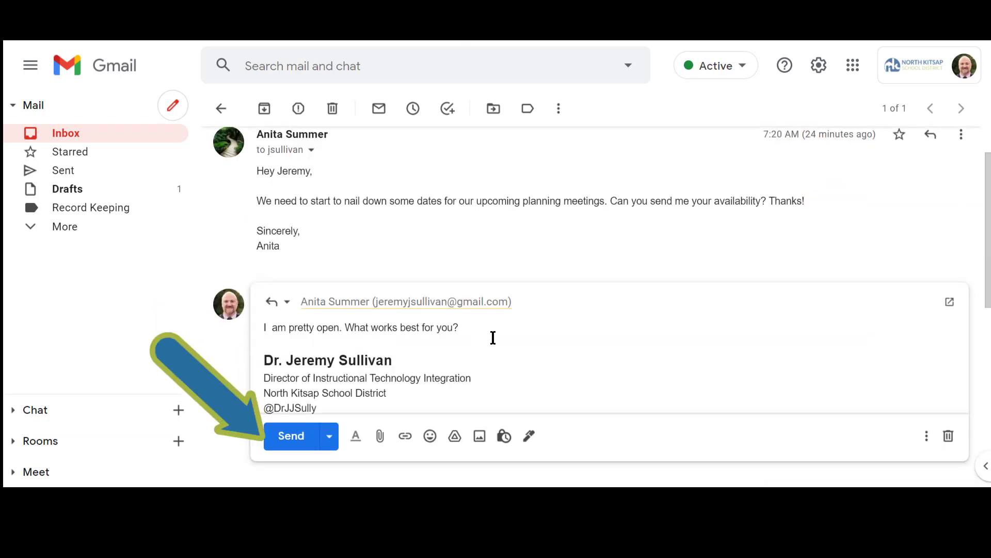
left_click(329, 437)
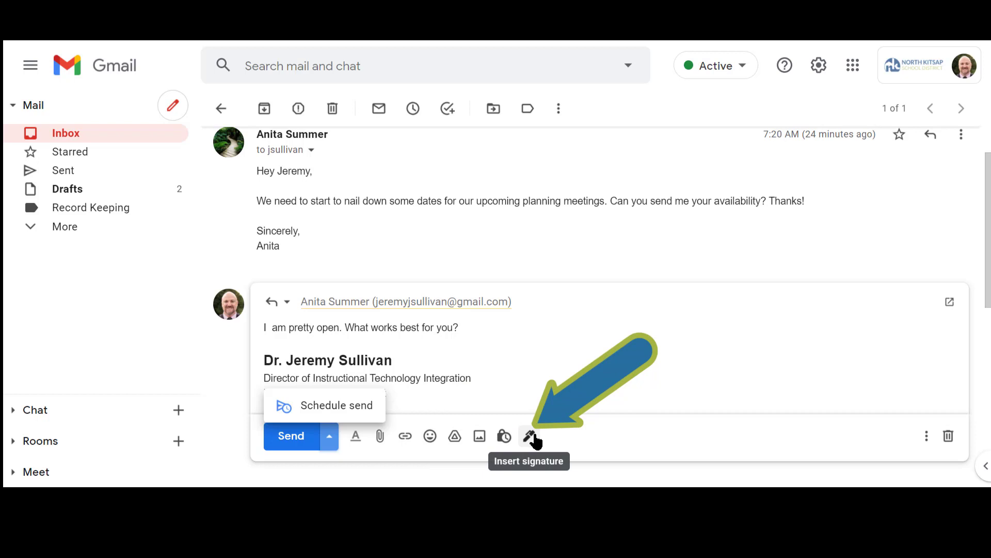
left_click(548, 390)
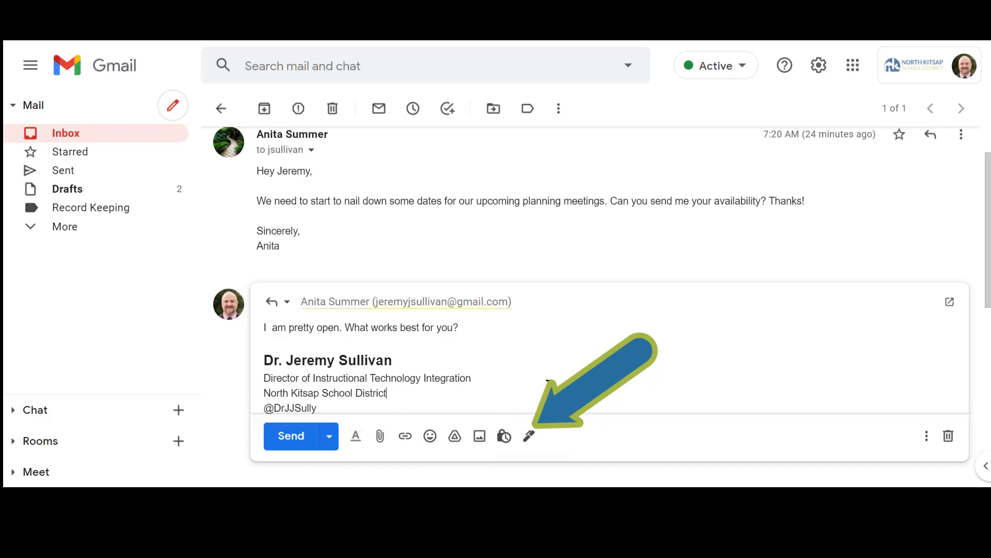
left_click(290, 435)
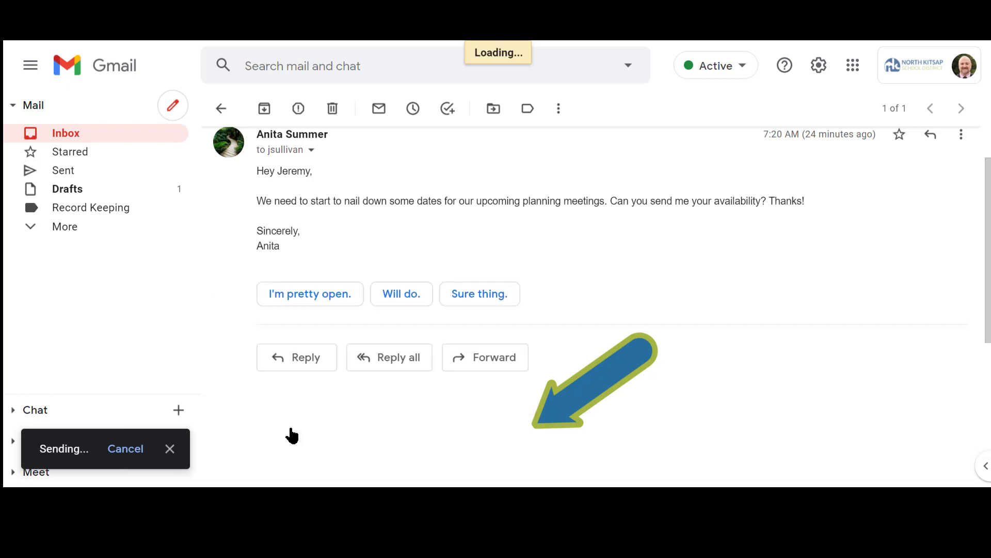
Step: Start a new message and address it to the first contact suggested for "chri"
scroll(579, 419, "up", 2)
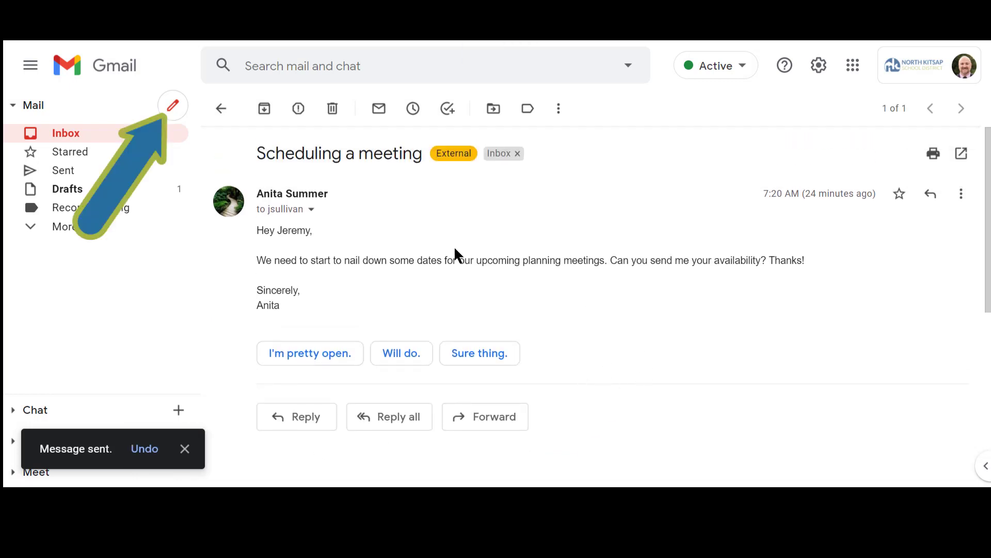
left_click(174, 115)
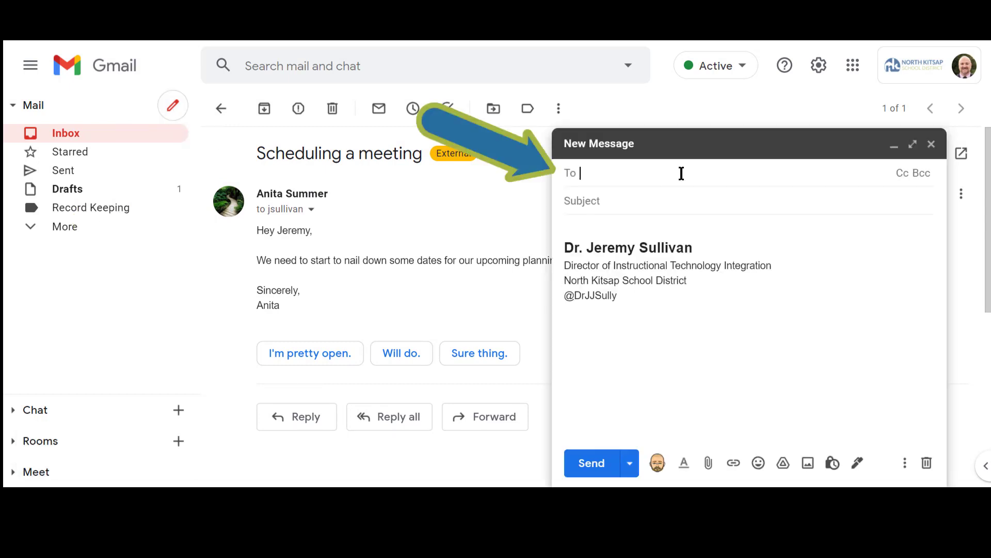
type("chri")
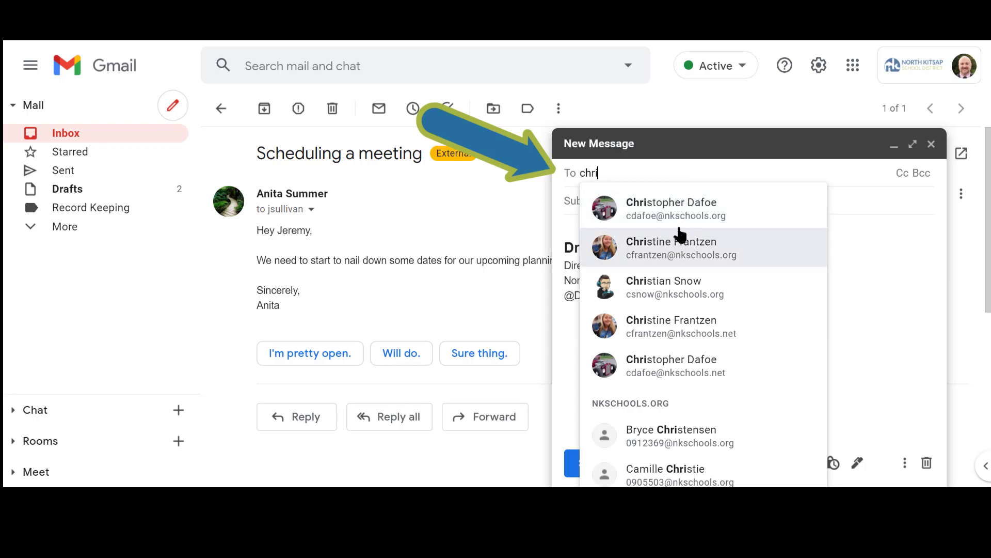
left_click(716, 207)
left_click(679, 201)
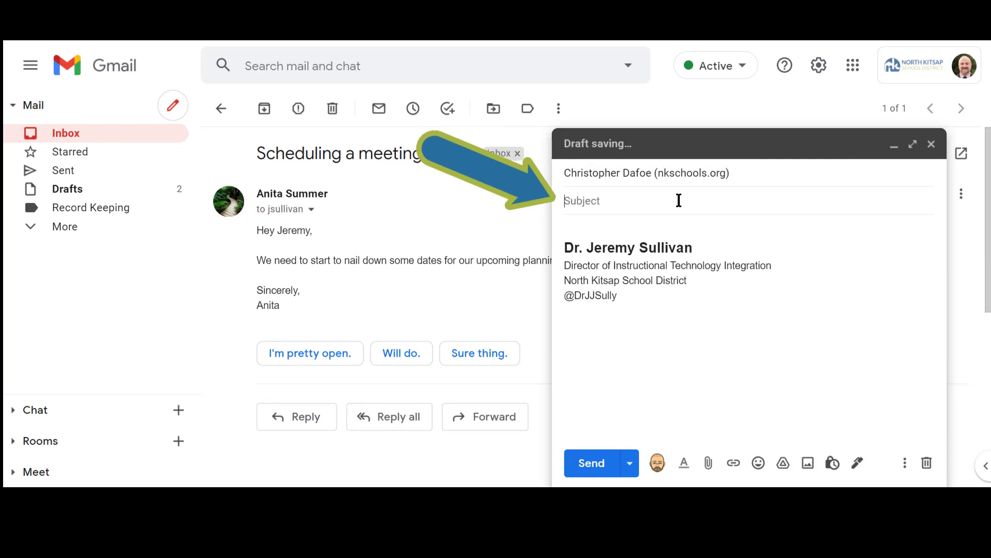
Step: Enter the subject "Checking In" and the body "Just checking in on the progress of the labs.", and close the draft
type("Checking In")
key("Tab")
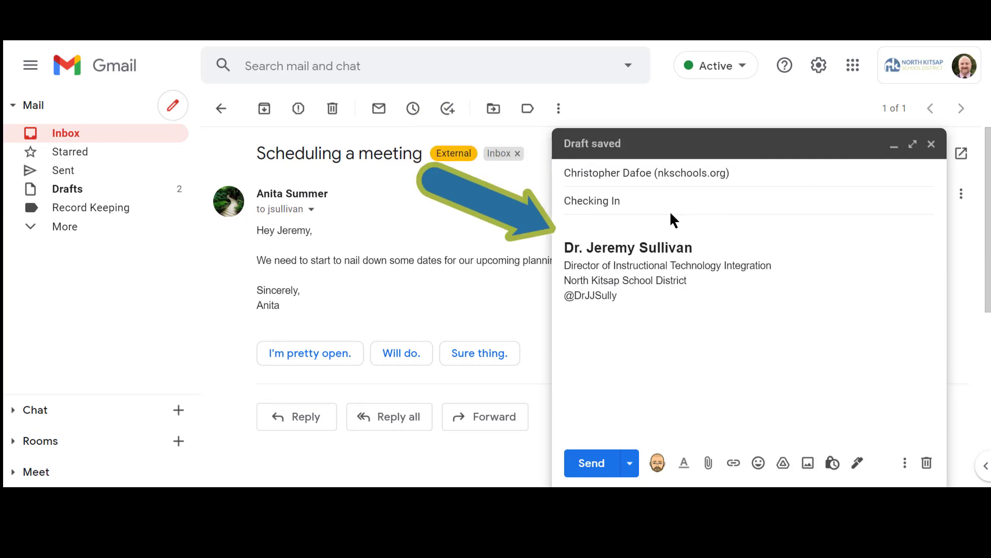
type("Just checking in on the progress of the labs.")
key("Return")
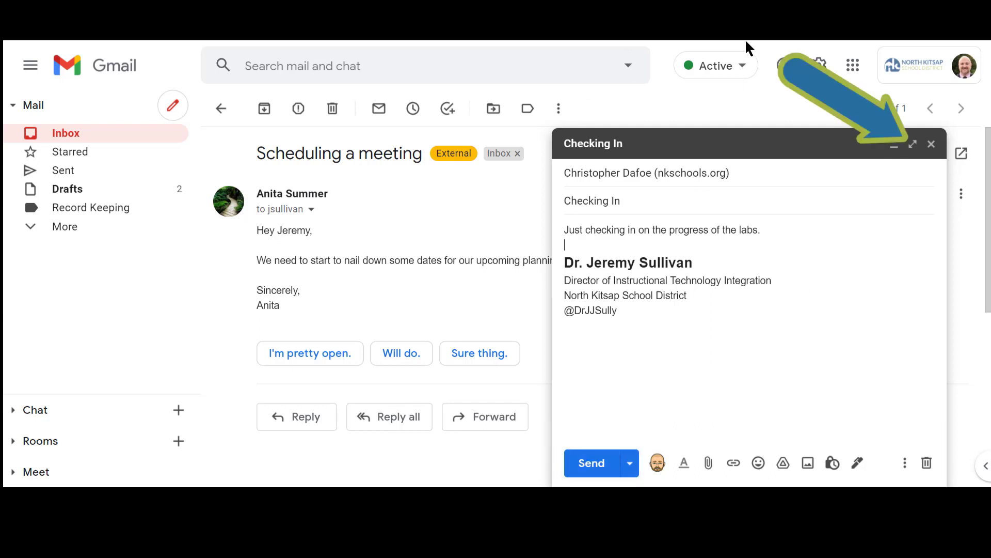
left_click(913, 147)
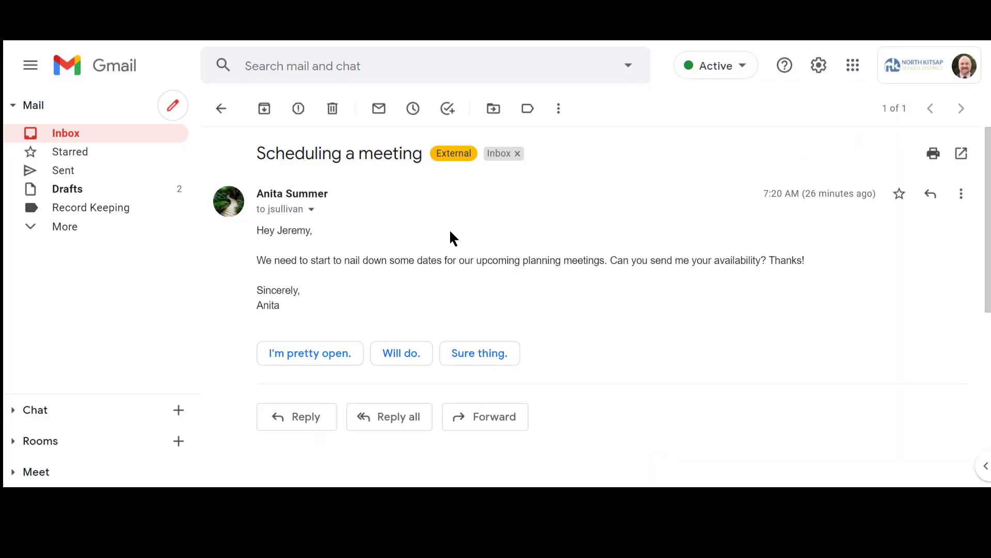